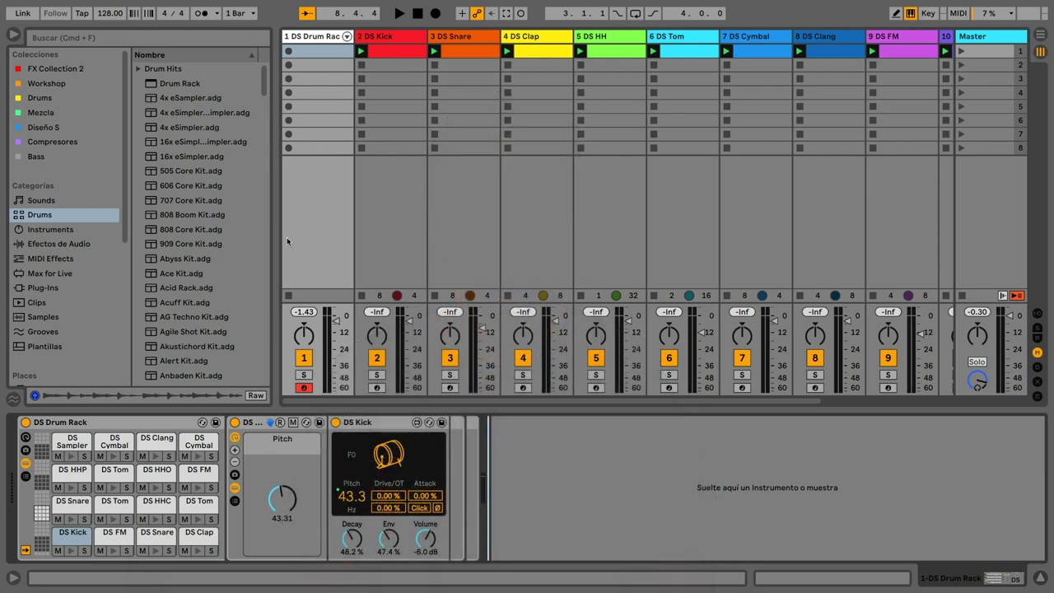
# Search the Drums category for "ds", select the DS Drum Rack.adg preset and clear the search
pyautogui.click(46, 216)
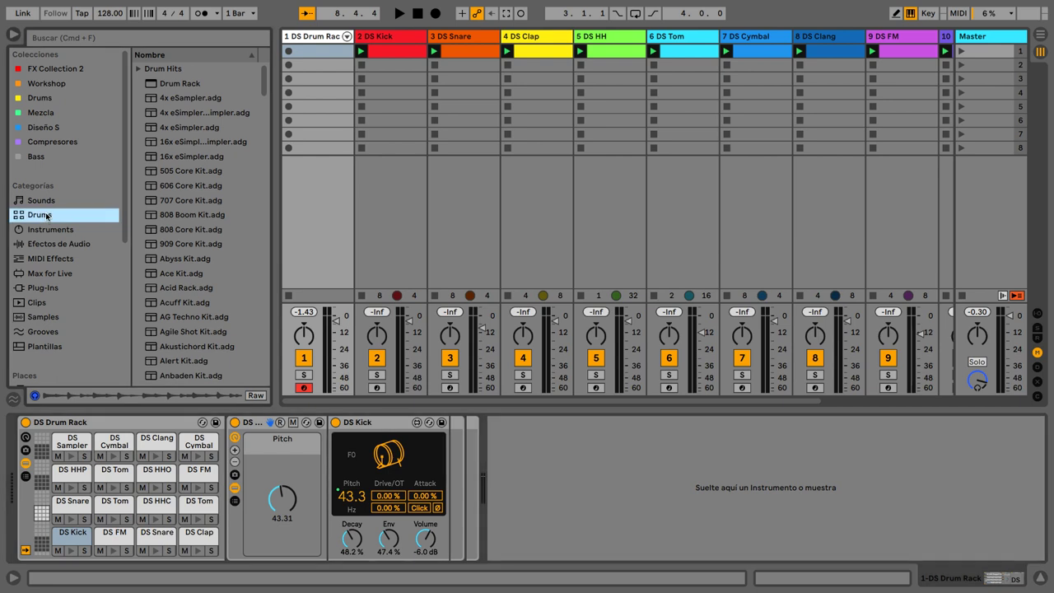
pyautogui.click(138, 43)
pyautogui.write('ds')
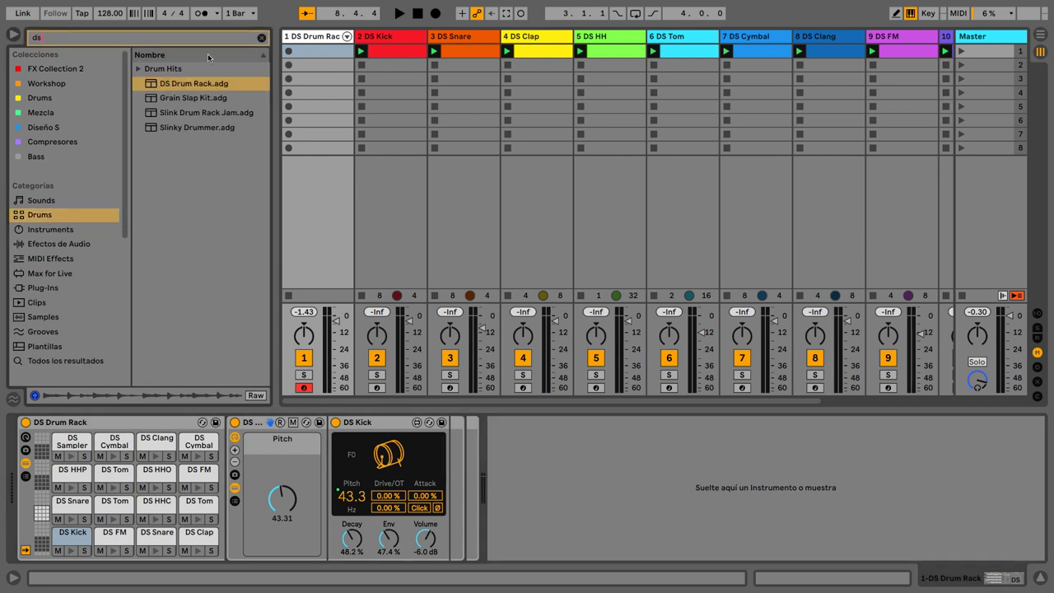
pyautogui.click(183, 83)
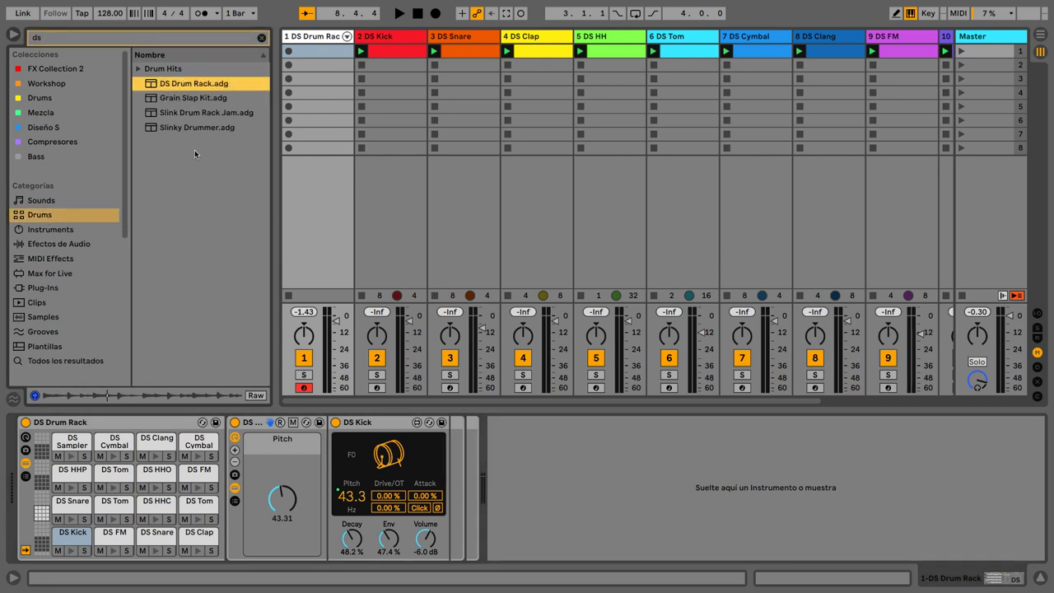
pyautogui.click(262, 38)
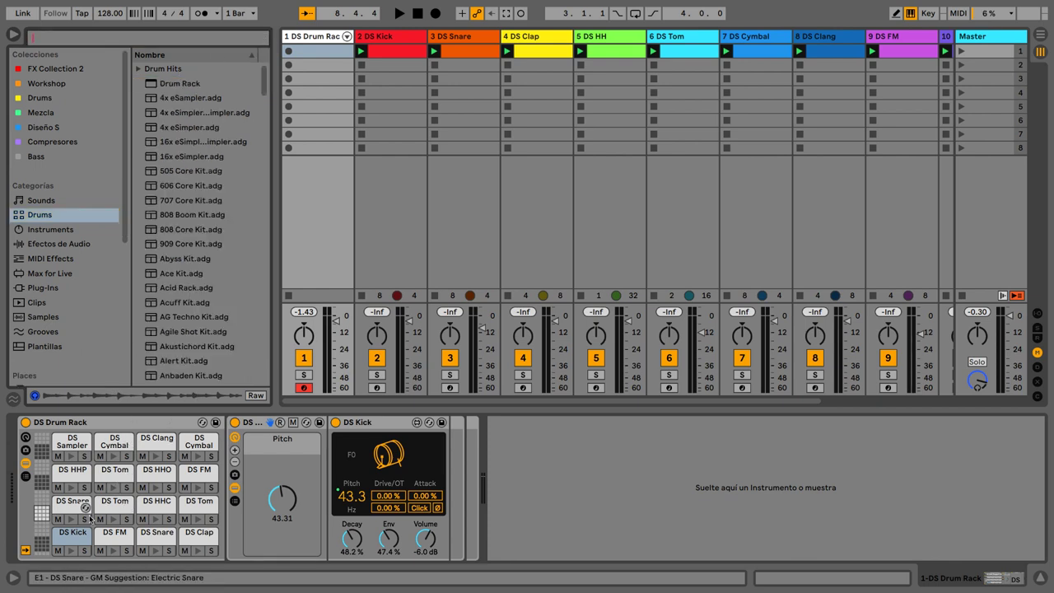
# View the DS Kick and DS FM pads' devices in the drum rack and audition the kick
pyautogui.click(71, 536)
pyautogui.click(109, 535)
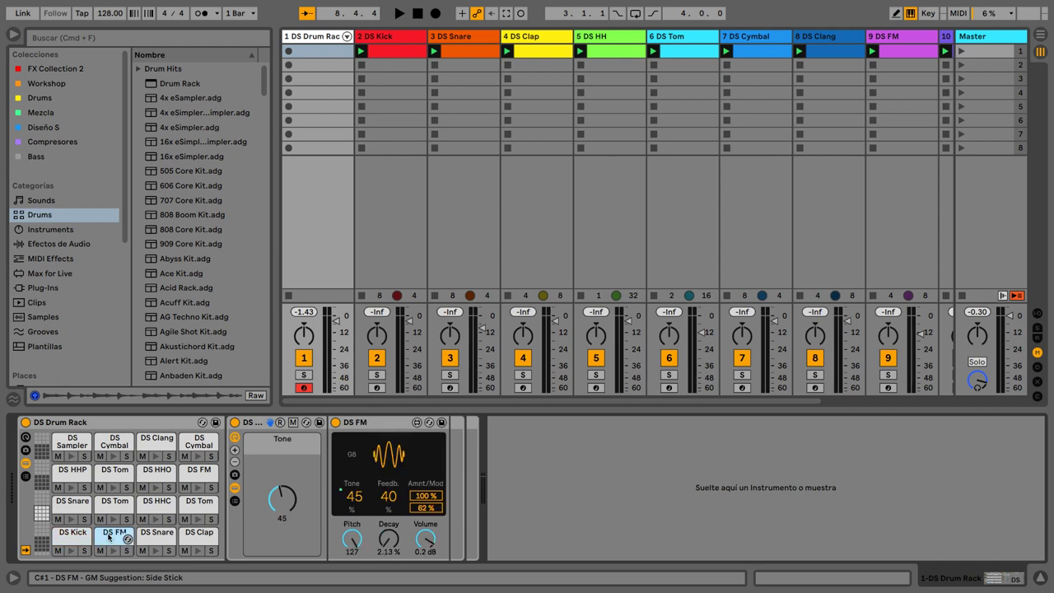
pyautogui.click(74, 535)
pyautogui.click(72, 551)
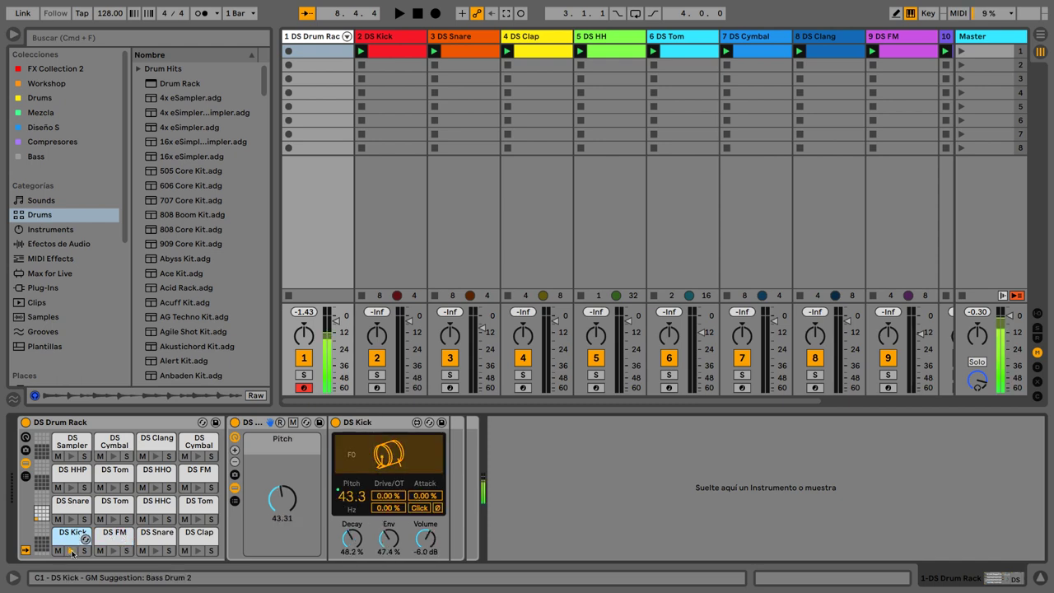
# Audition the DS Snare, DS Clap, DS HHC, DS HHO, DS Cymbal, DS FM and DS Sampler pads
pyautogui.click(155, 550)
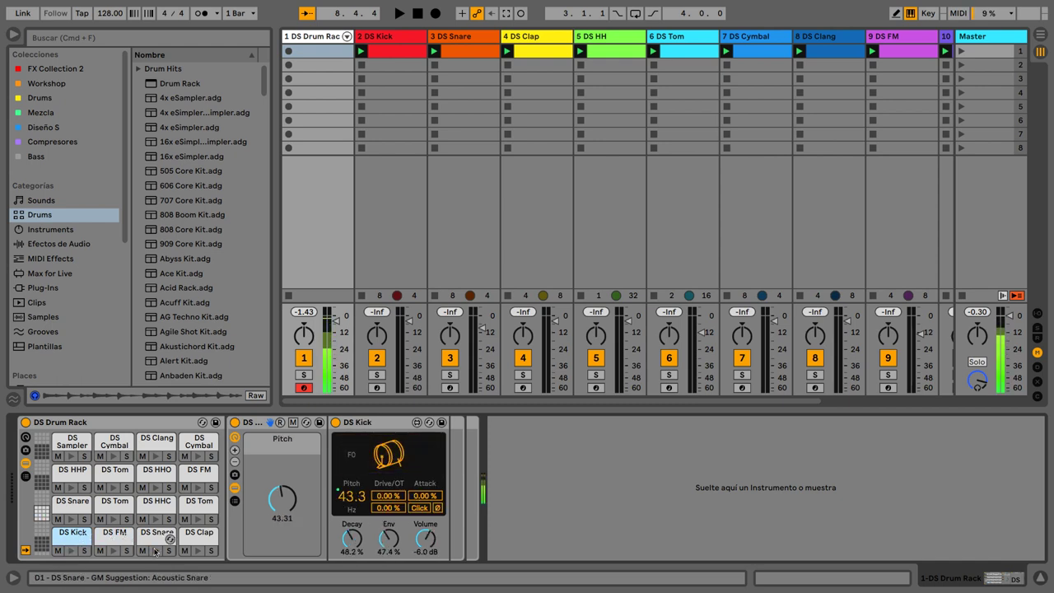
pyautogui.click(196, 551)
pyautogui.click(153, 519)
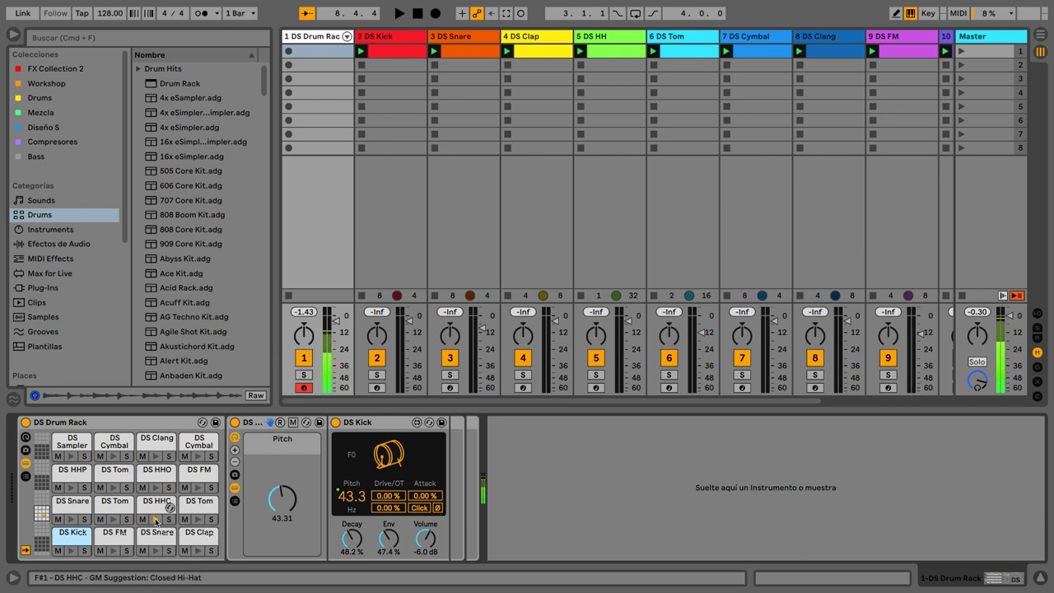
pyautogui.click(155, 491)
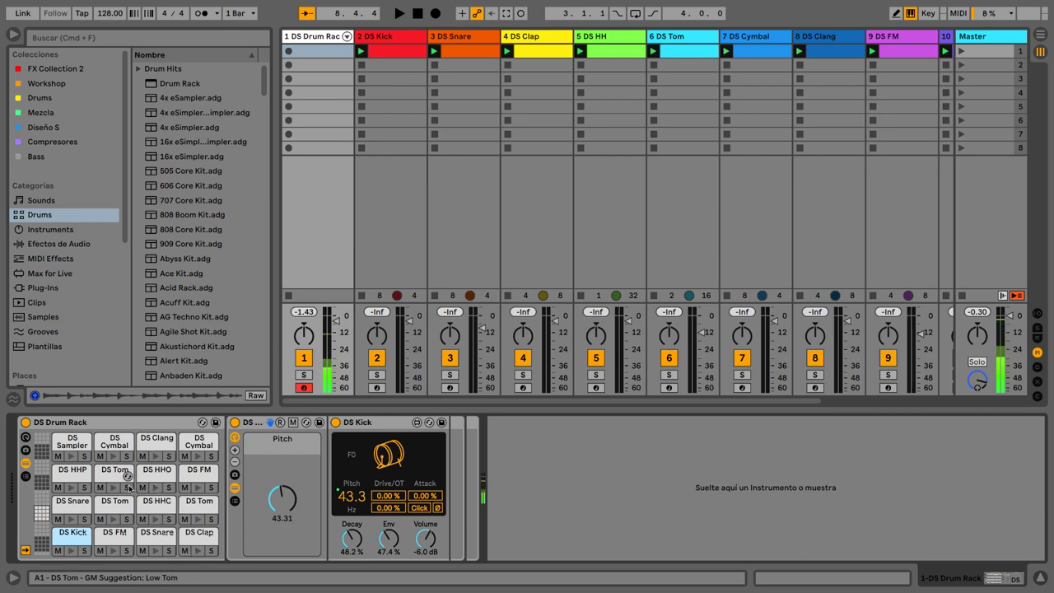
pyautogui.click(114, 457)
pyautogui.click(113, 551)
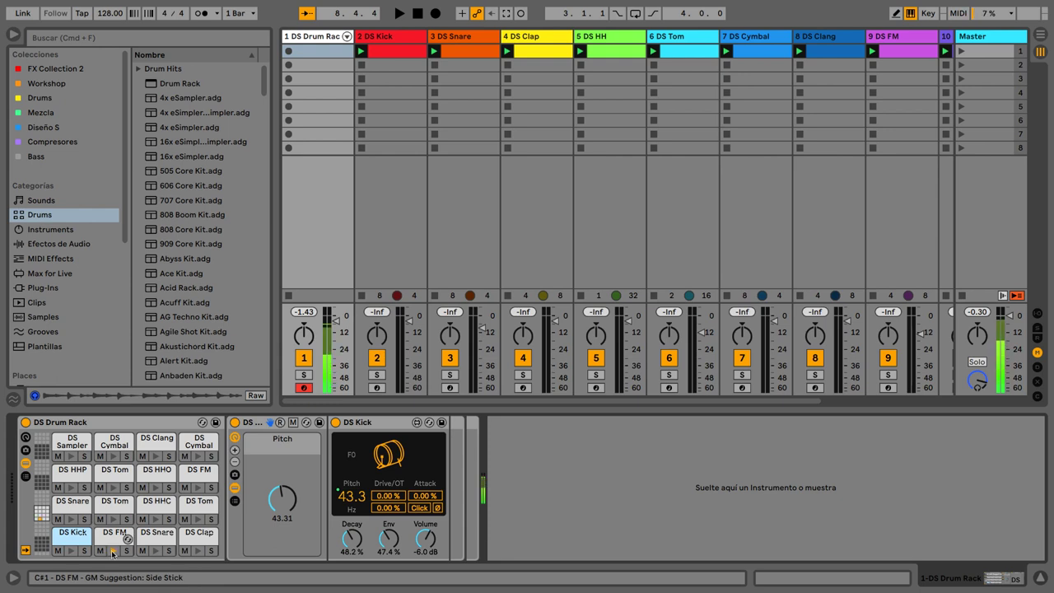
pyautogui.click(72, 457)
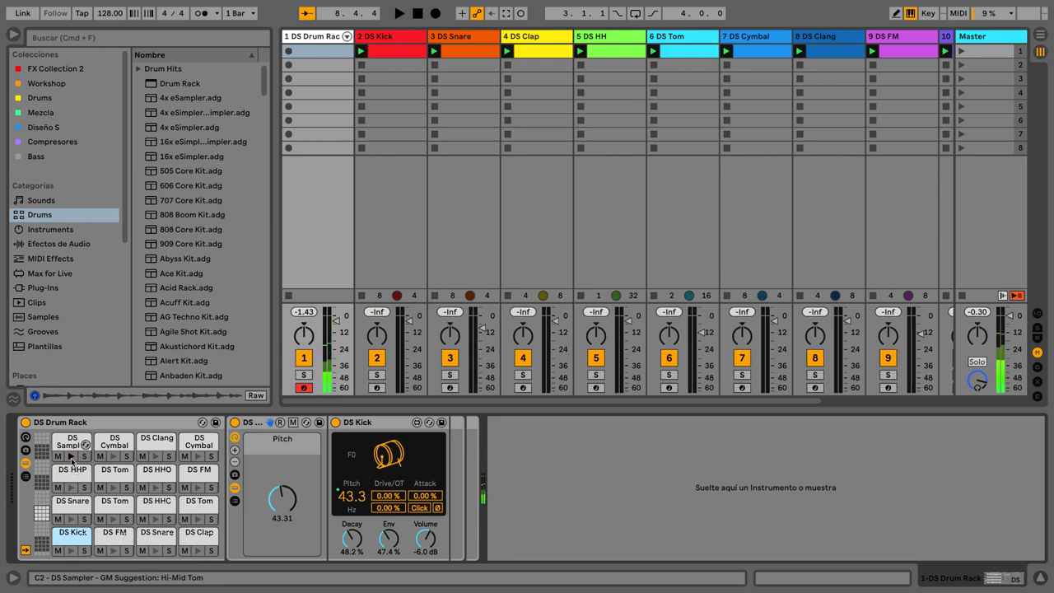
# View the DS Sampler pad's device, return to the DS Kick pad and audition it
pyautogui.click(73, 442)
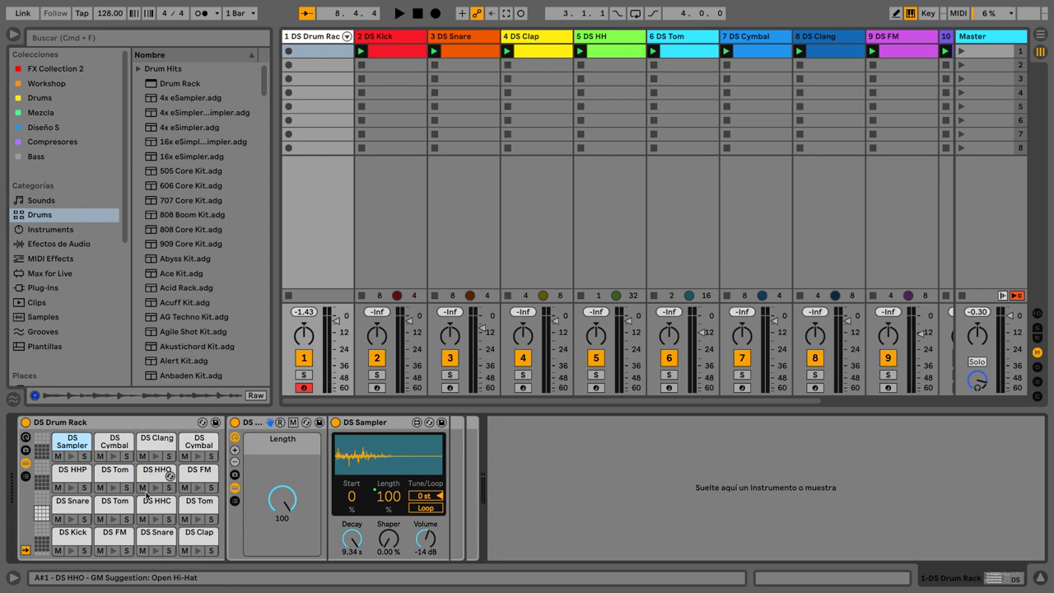
pyautogui.click(73, 532)
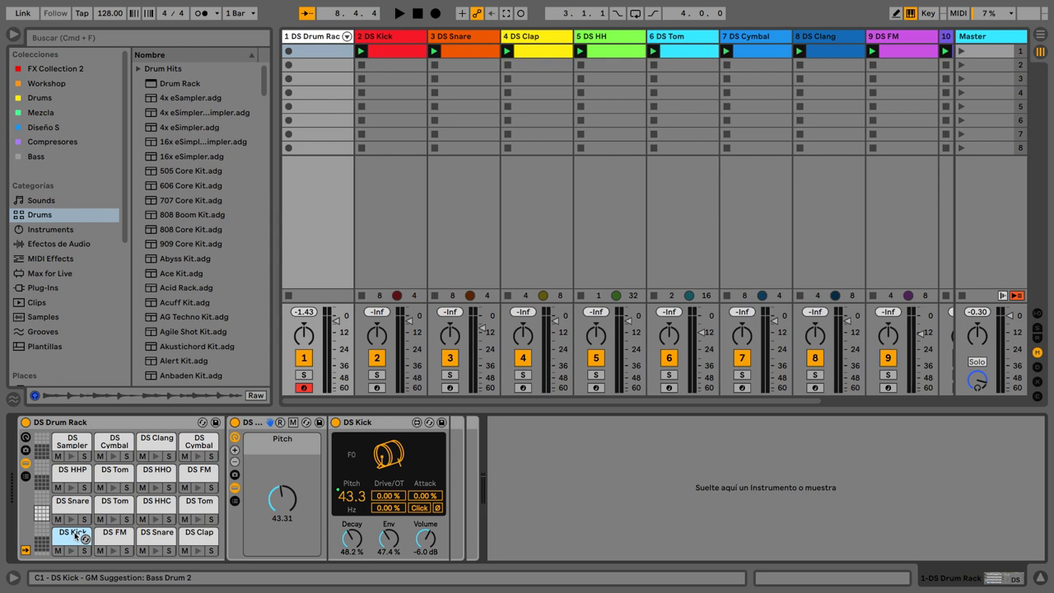
pyautogui.click(69, 551)
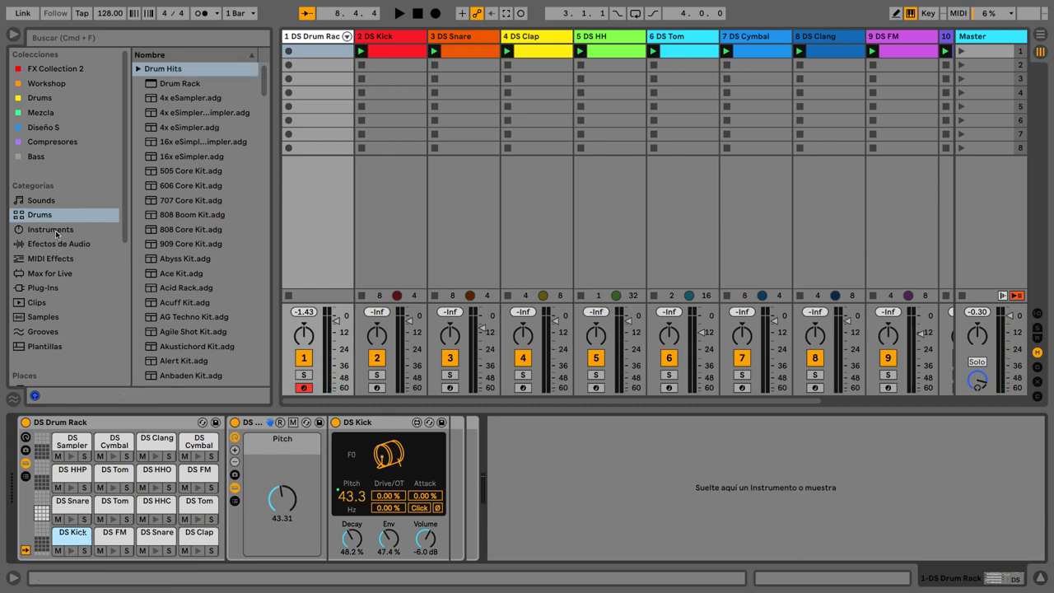
# List the Drum Synth devices in the browser's Instruments category
pyautogui.click(51, 230)
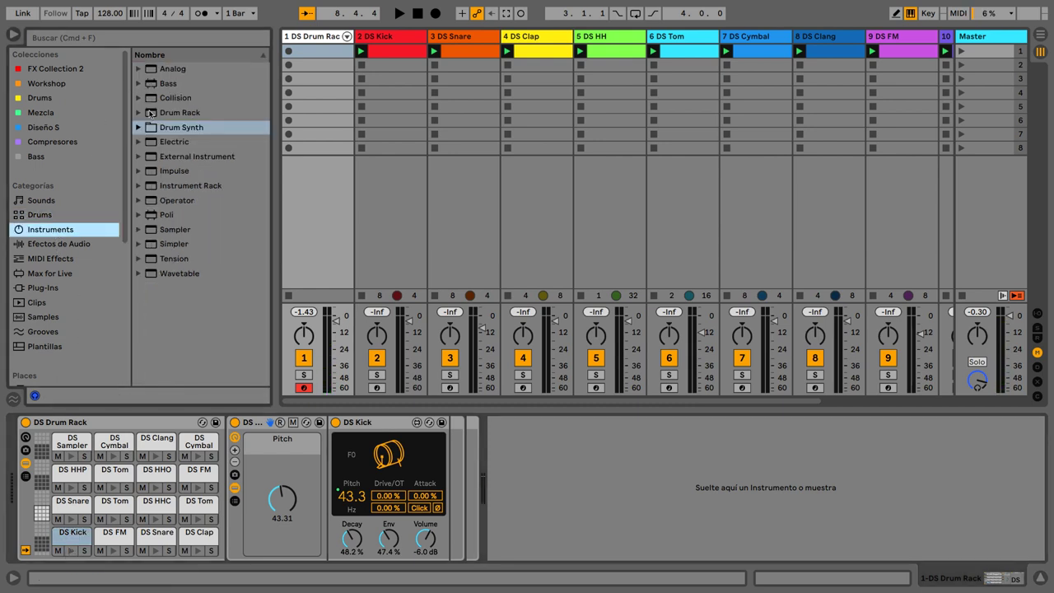
pyautogui.click(138, 129)
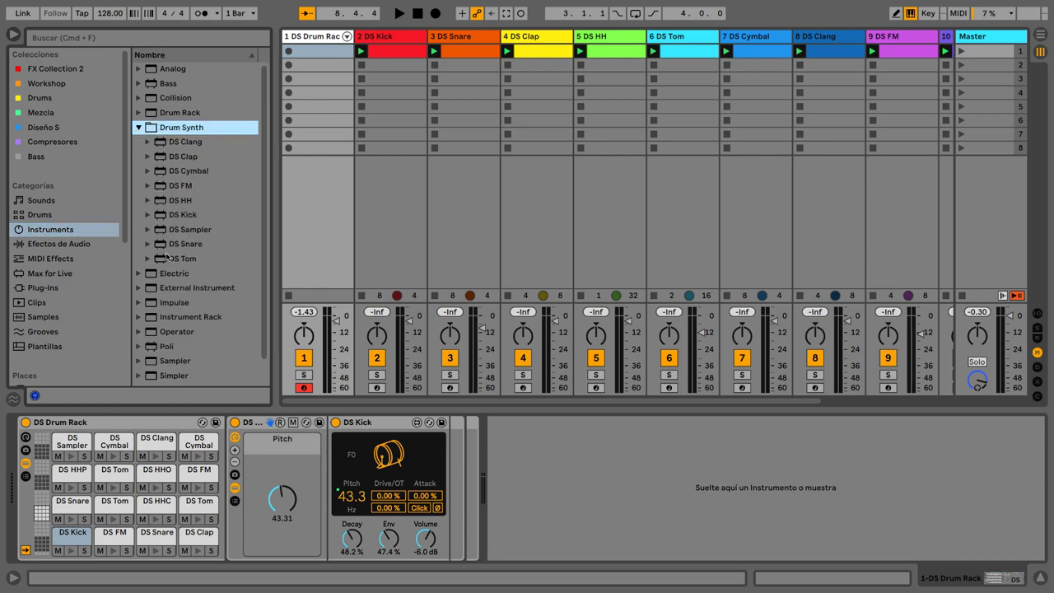
# Open the DS Kick track's device, audition it and raise its pitch to 52.4 Hz
pyautogui.click(392, 38)
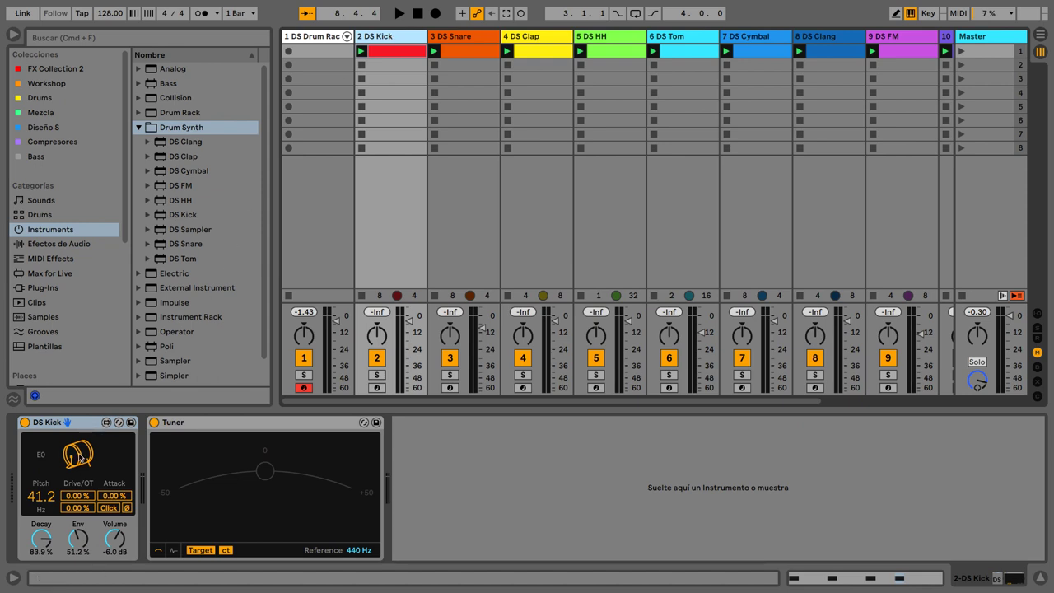
pyautogui.click(78, 457)
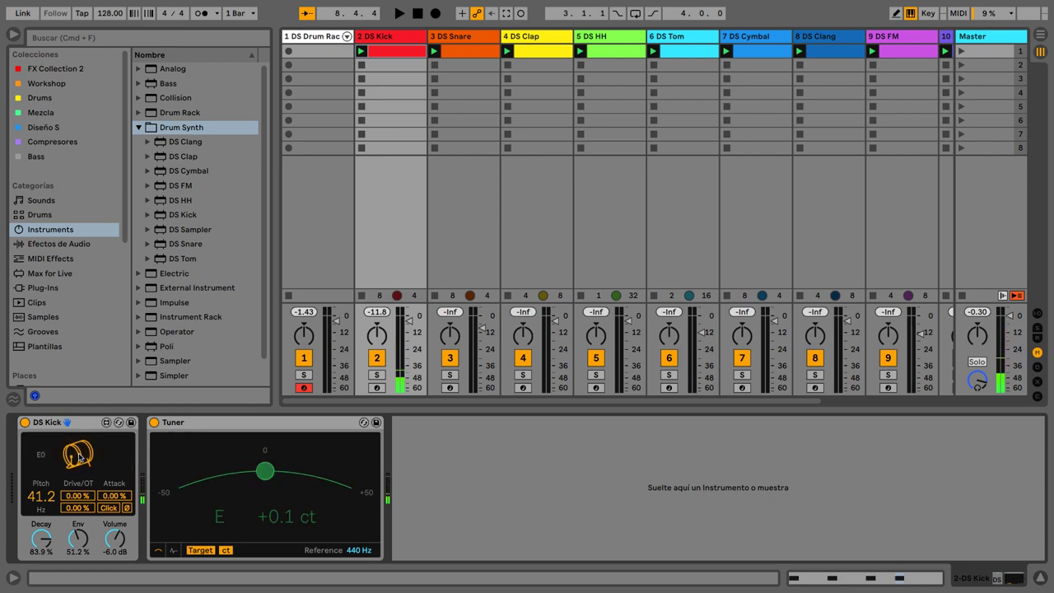
pyautogui.moveTo(41, 501)
pyautogui.mouseDown()
pyautogui.moveTo(41, 518)
pyautogui.moveTo(47, 482)
pyautogui.mouseUp()
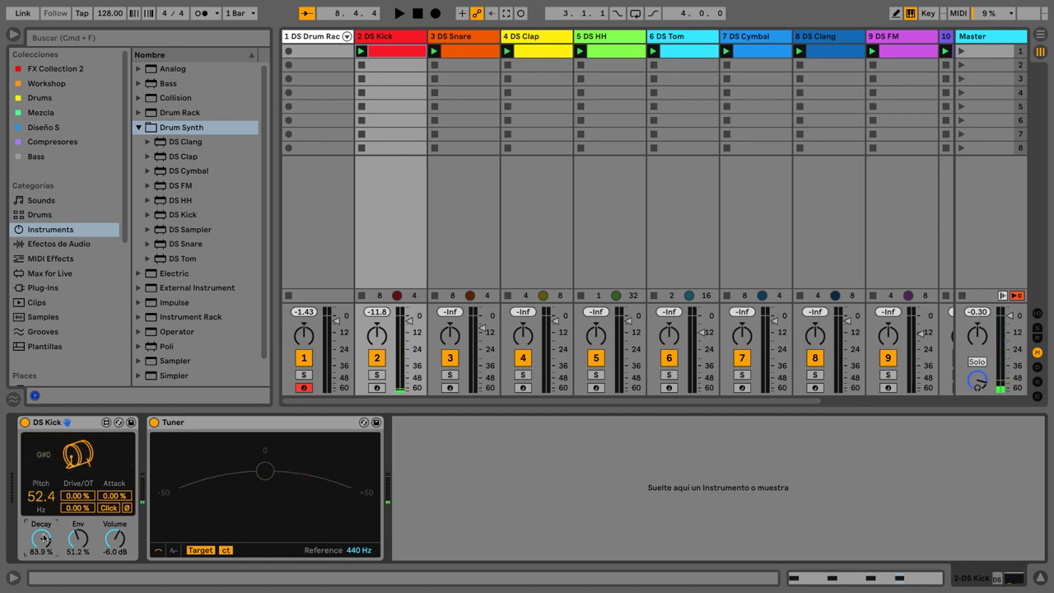
# Try different decay lengths on the kick while auditioning it, and settle on a decay of 34.0 %
pyautogui.moveTo(43, 538); pyautogui.dragTo(43, 555)
pyautogui.click(81, 452)
pyautogui.moveTo(42, 539)
pyautogui.mouseDown()
pyautogui.moveTo(42, 568)
pyautogui.moveTo(42, 514)
pyautogui.moveTo(42, 527)
pyautogui.mouseUp()
pyautogui.click(70, 464)
pyautogui.click(68, 467)
pyautogui.click(78, 458)
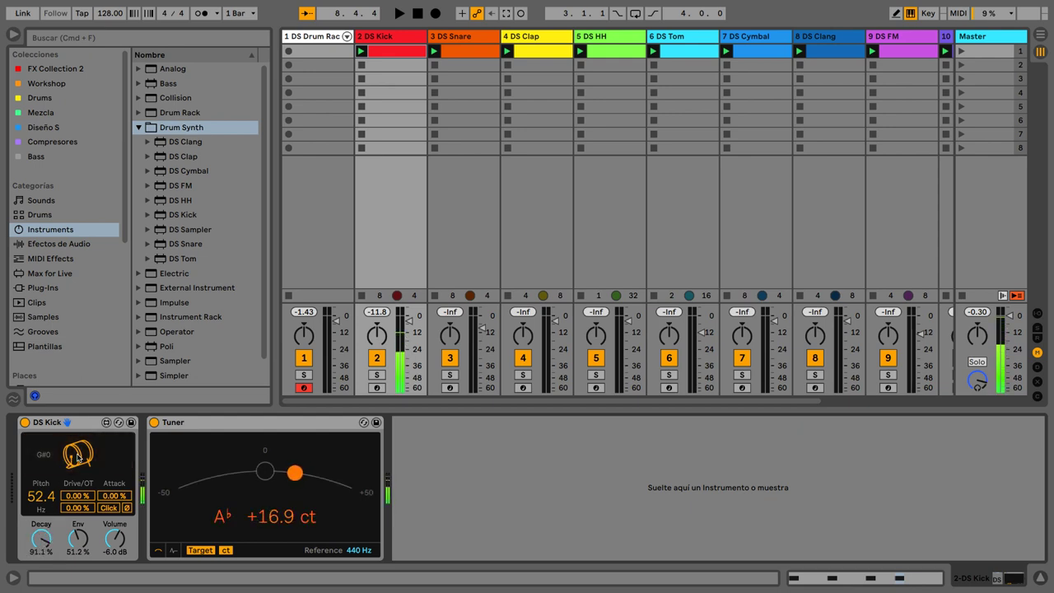
pyautogui.moveTo(43, 537); pyautogui.dragTo(43, 568)
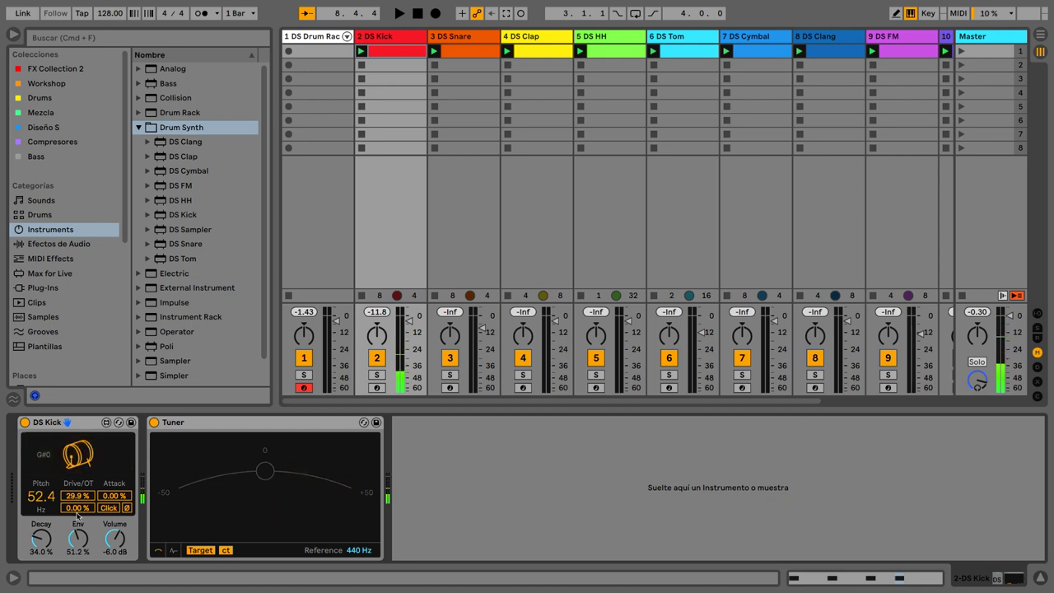
# Set the kick's drive to 29.9 % and raise its overtone amount to 100 %, auditioning the sound
pyautogui.moveTo(78, 507); pyautogui.dragTo(78, 500)
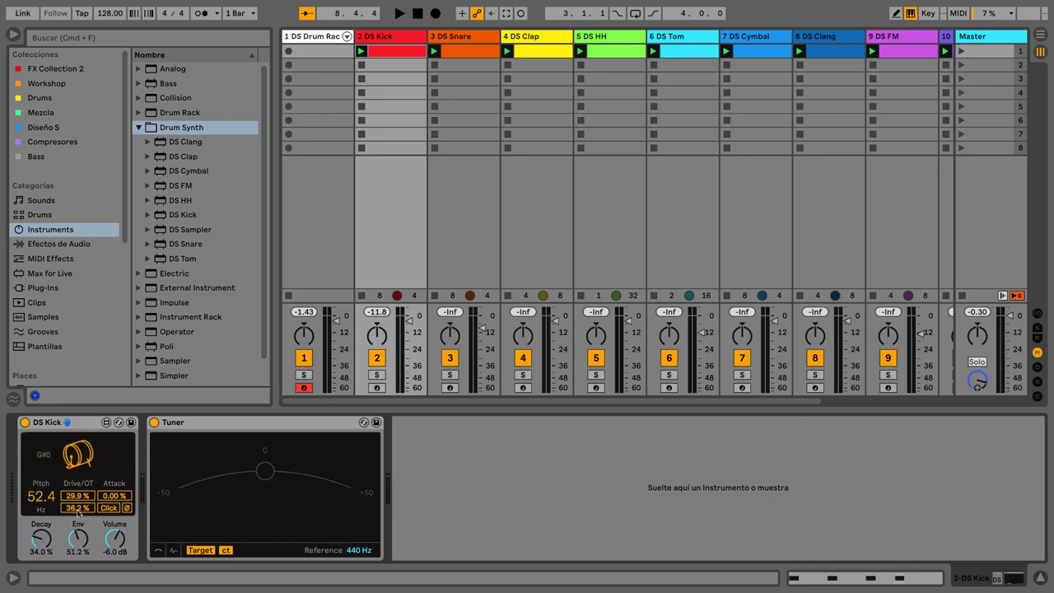
pyautogui.moveTo(80, 463); pyautogui.dragTo(80, 452)
pyautogui.click(81, 453)
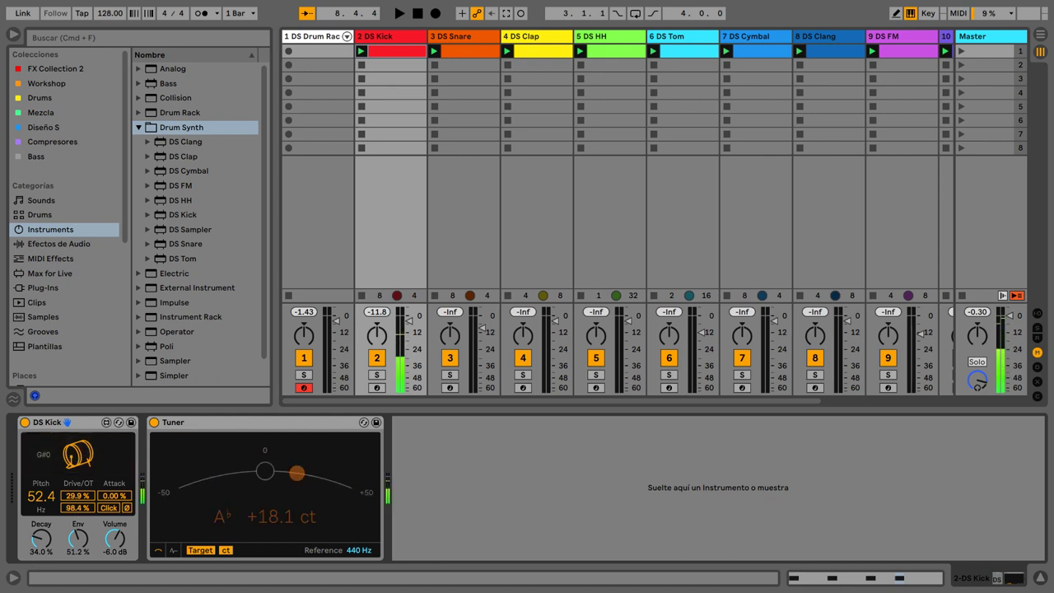
pyautogui.moveTo(77, 507); pyautogui.dragTo(85, 459)
pyautogui.click(85, 459)
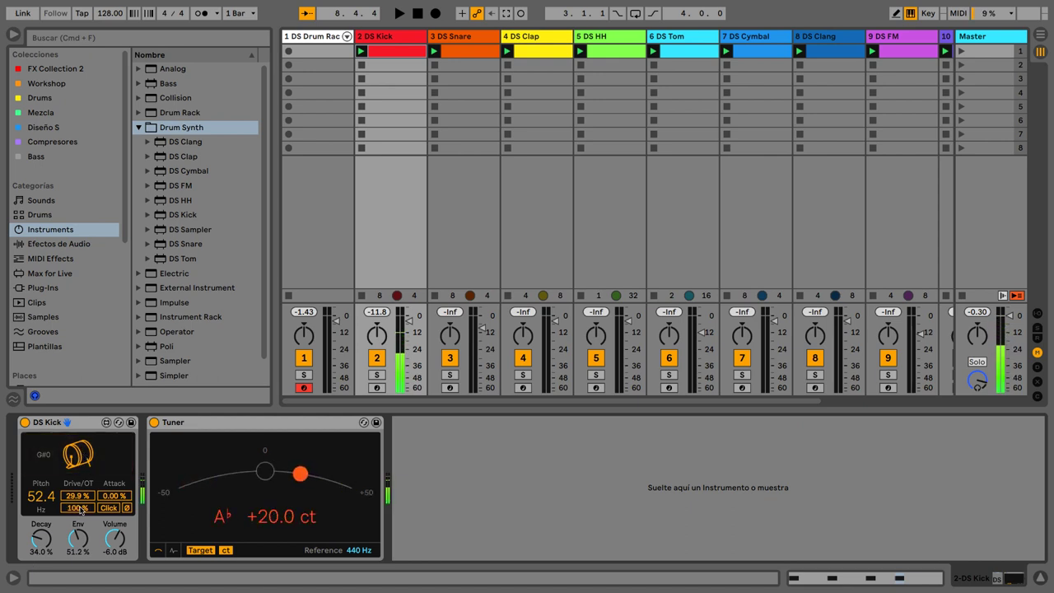
# Lower the kick's overtone amount to 67.7 %, raise its attack to 33.1 % and audition it
pyautogui.moveTo(78, 508); pyautogui.dragTo(78, 534)
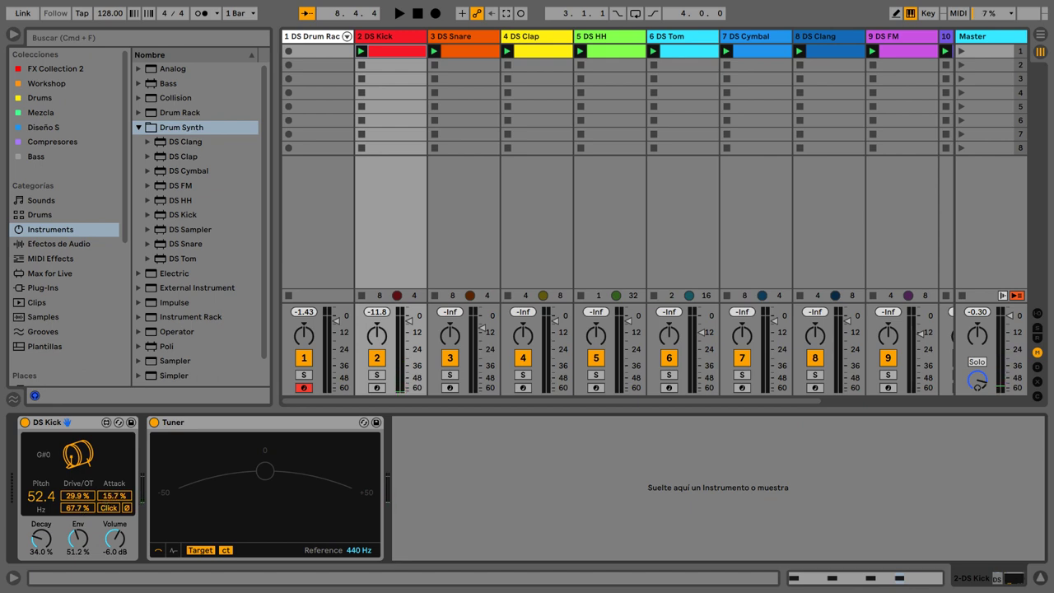
pyautogui.click(85, 462)
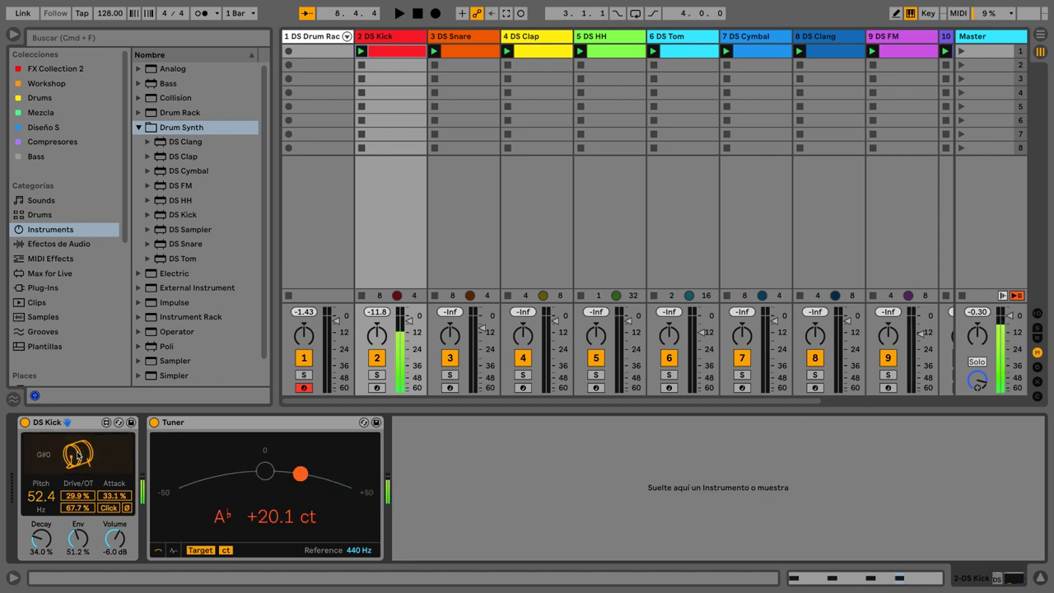
# Reset the kick's attack to 0.00 % and audition it with Click enabled
pyautogui.moveTo(116, 495); pyautogui.dragTo(117, 527)
pyautogui.click(83, 465)
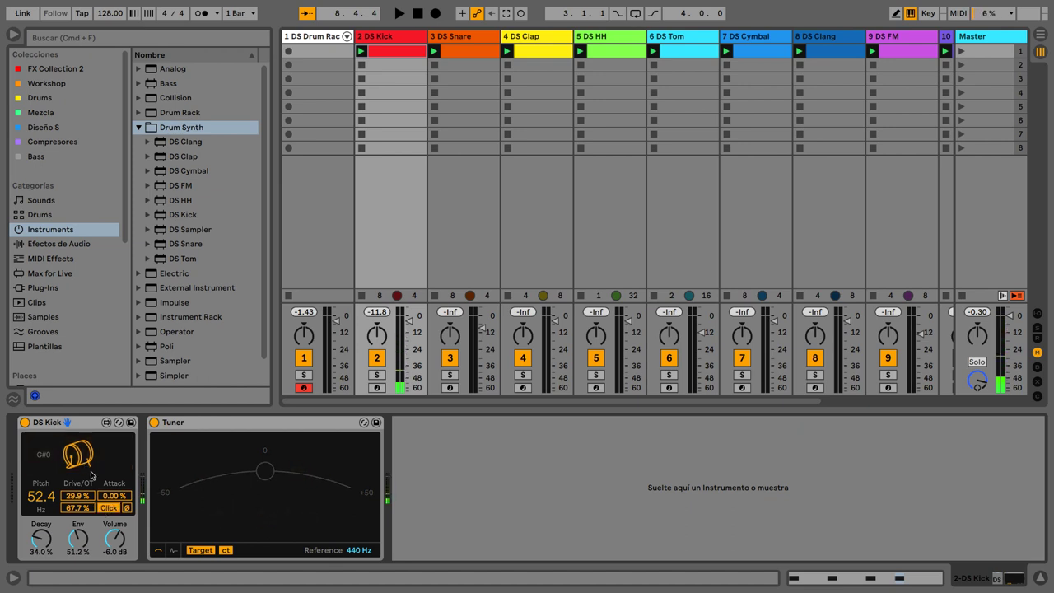
pyautogui.click(80, 463)
# Reset the kick's drive and overtone to 0.00 %, disable Click and audition the clean sound
pyautogui.moveTo(78, 496); pyautogui.dragTo(78, 534)
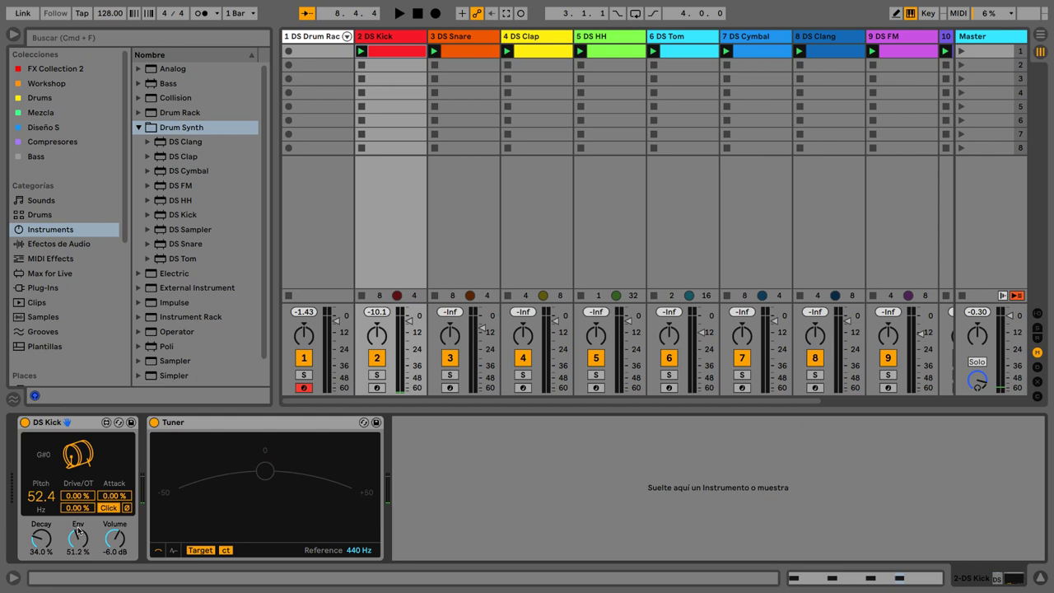
pyautogui.click(76, 464)
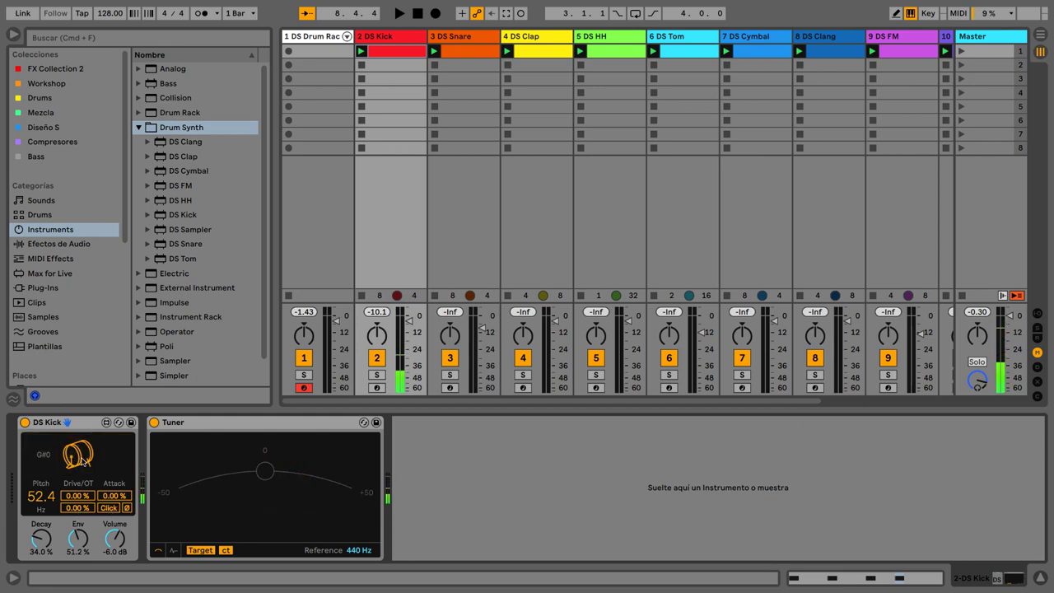
pyautogui.click(83, 461)
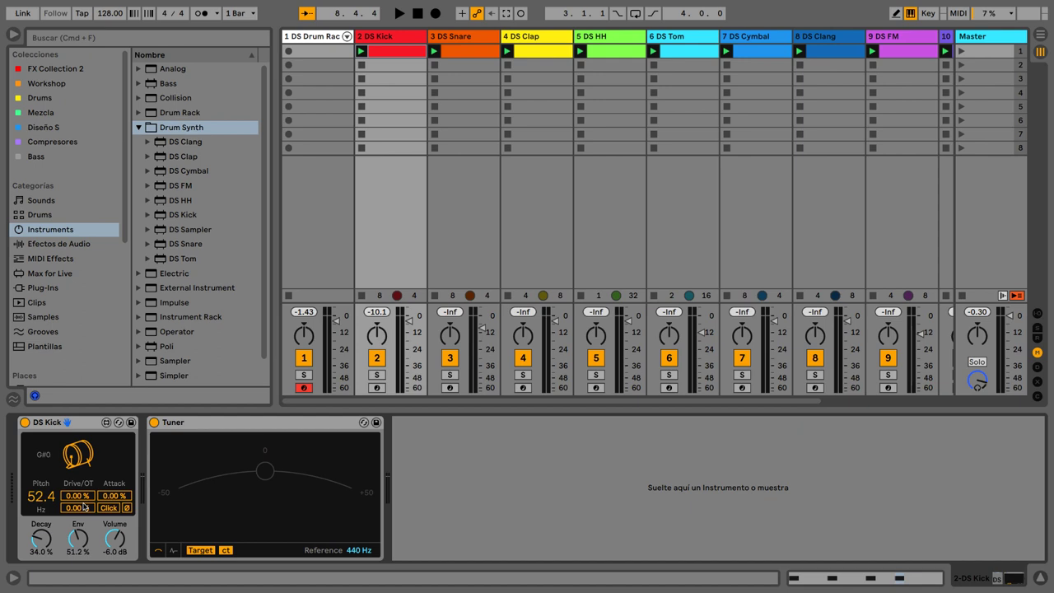
# Lower the kick's pitch to 41.8 Hz and check its tuning by auditioning it through the Tuner
pyautogui.moveTo(47, 496); pyautogui.dragTo(47, 497)
pyautogui.moveTo(43, 500); pyautogui.dragTo(43, 522)
pyautogui.click(74, 466)
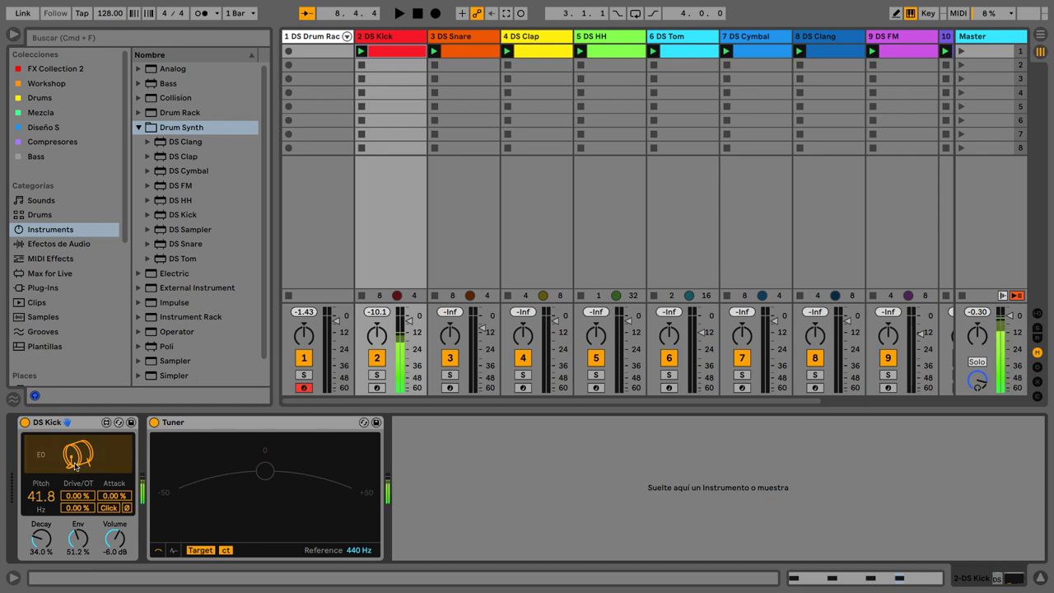
pyautogui.click(74, 466)
pyautogui.click(74, 466)
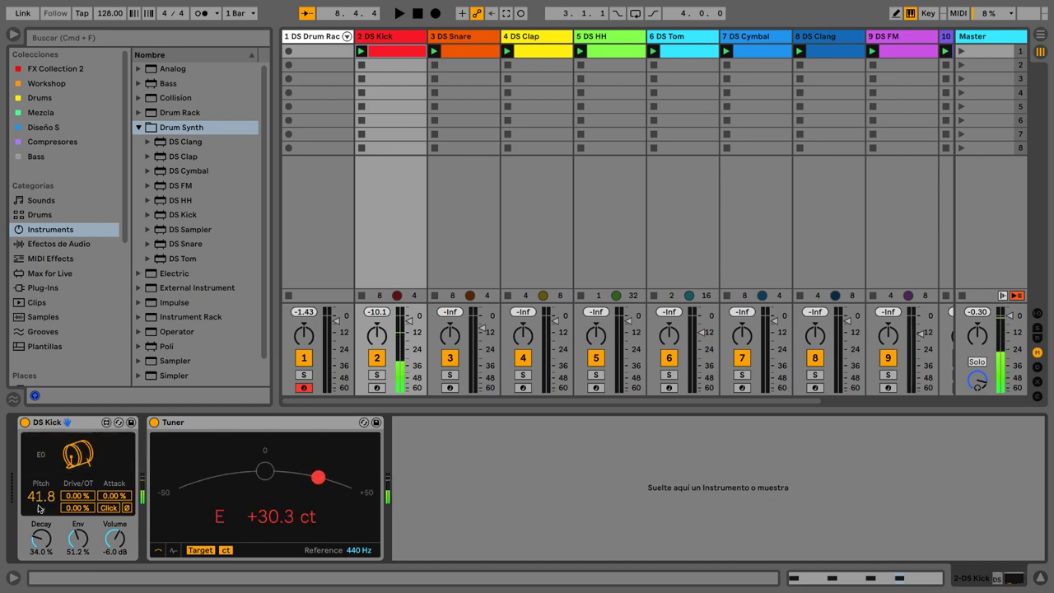
# Set the kick's pitch to exactly 41.2 Hz and audition it to check the tuning
pyautogui.write('4')
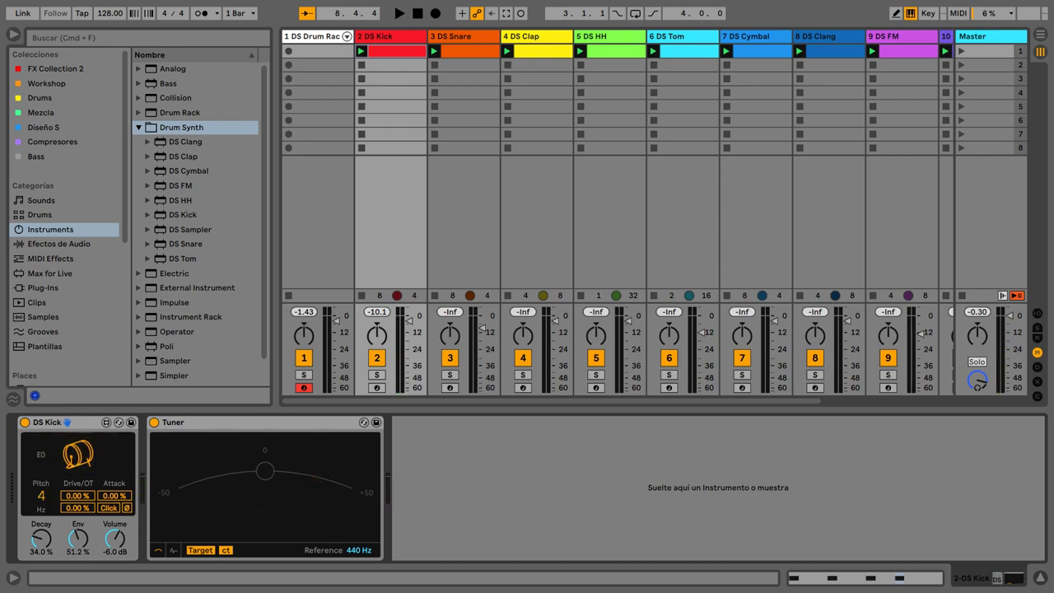
pyautogui.write('1.2')
pyautogui.press('Return')
pyautogui.click(77, 460)
pyautogui.click(76, 463)
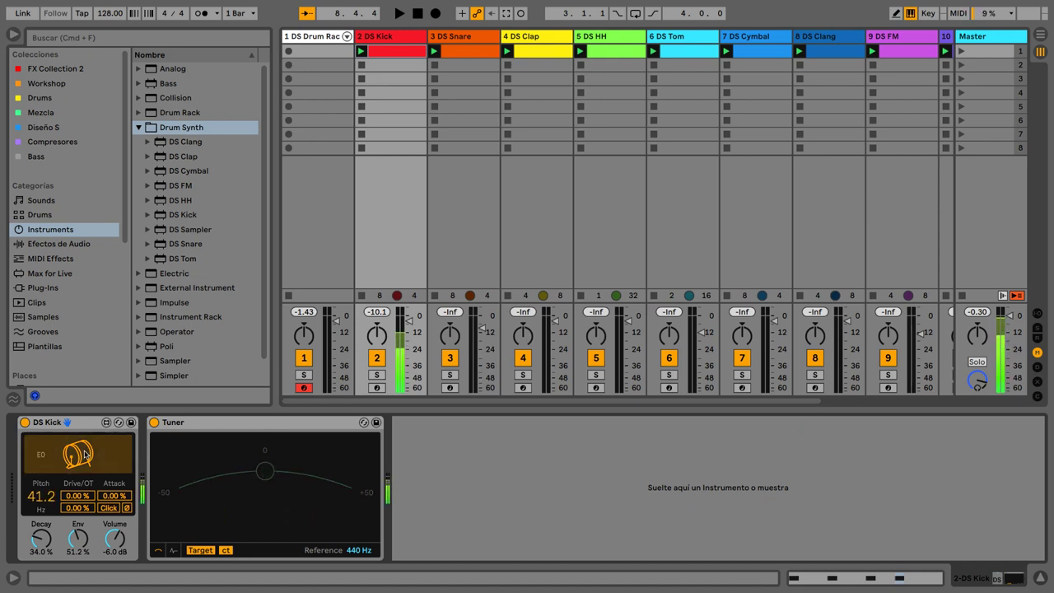
pyautogui.click(76, 463)
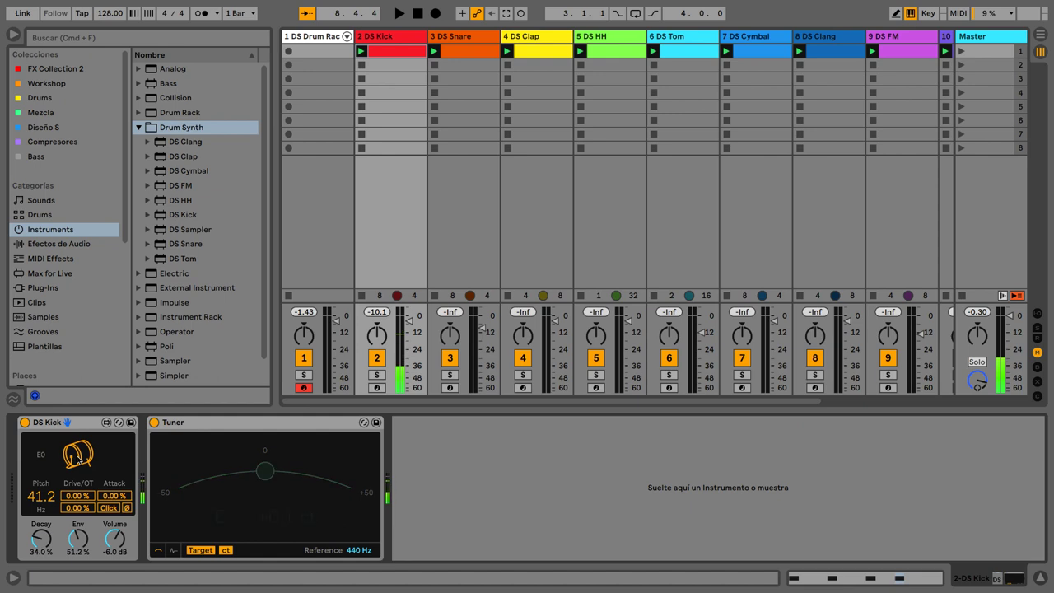
# Audition the tuned kick, then arm and solo the DS Kick track and start playback
pyautogui.click(77, 459)
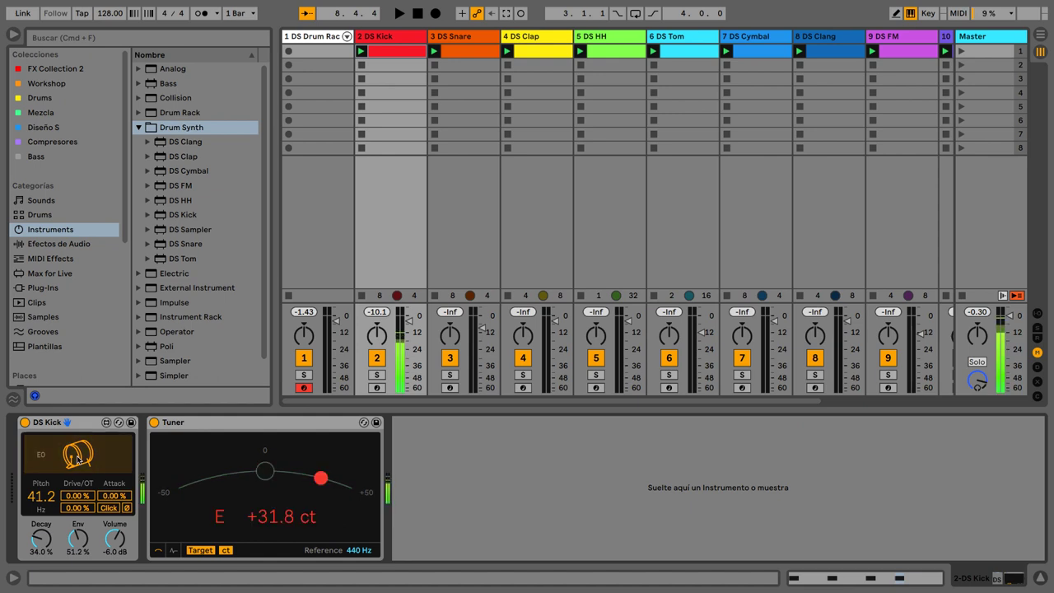
pyautogui.click(77, 458)
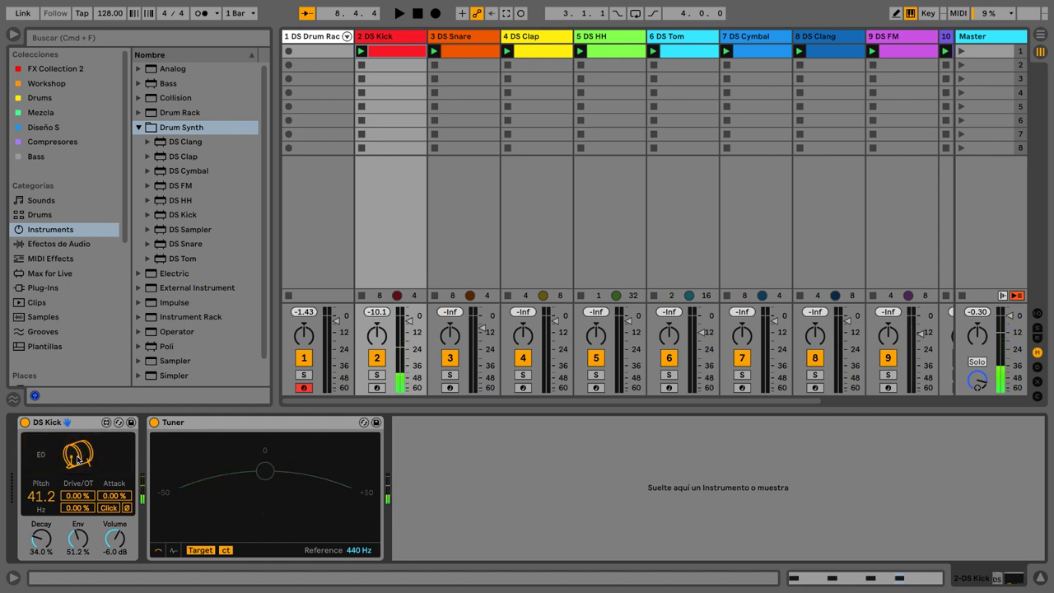
pyautogui.click(378, 388)
pyautogui.click(377, 375)
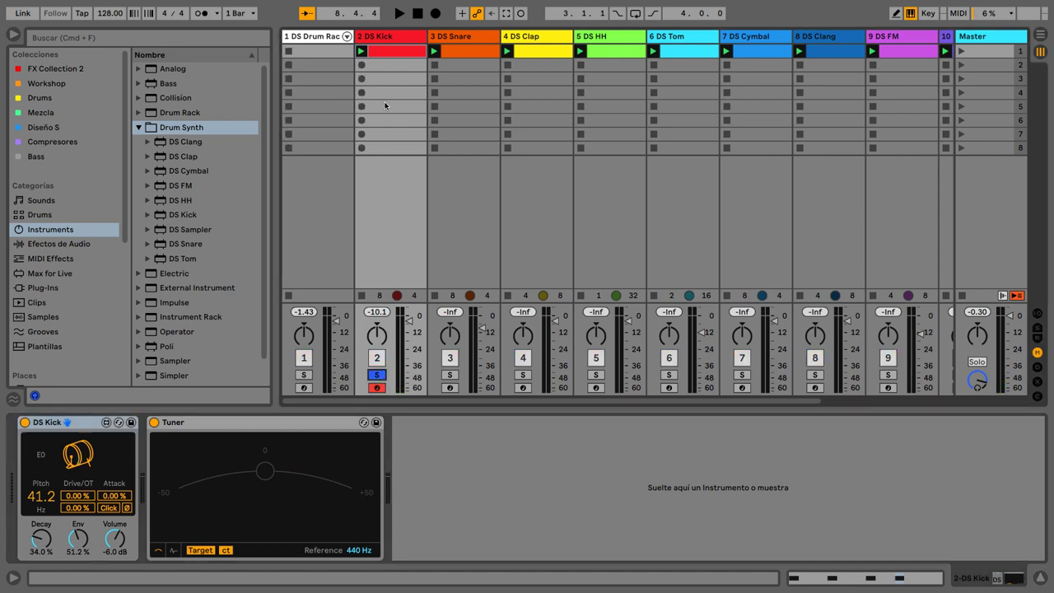
pyautogui.click(396, 14)
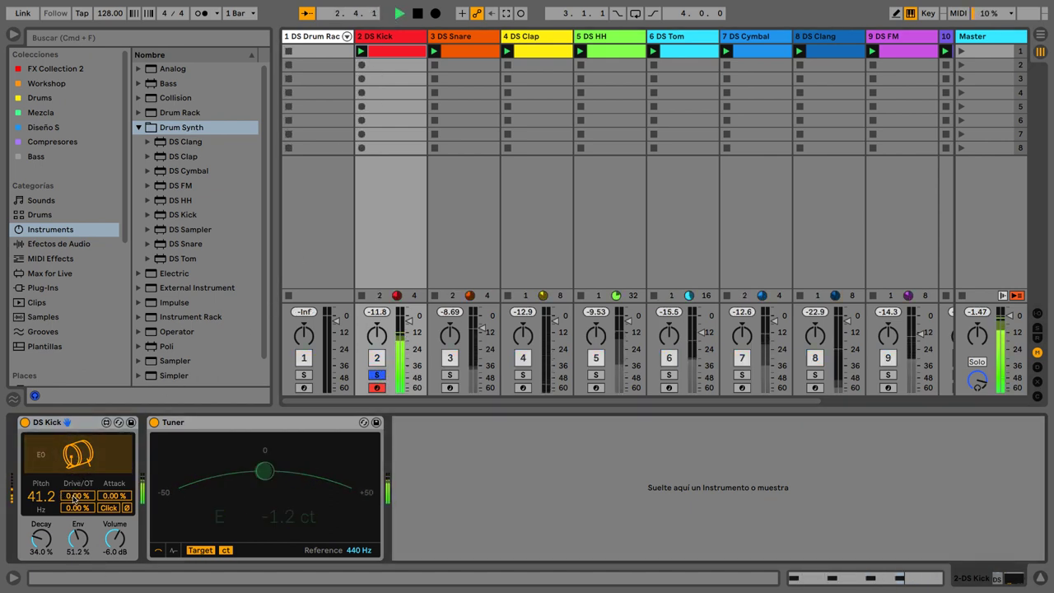
# Raise the kick's drive to 28.3 %, overtone to 20.5 %, attack to 31.5 % and envelope to 79.3 % during playback
pyautogui.moveTo(78, 496); pyautogui.dragTo(78, 466)
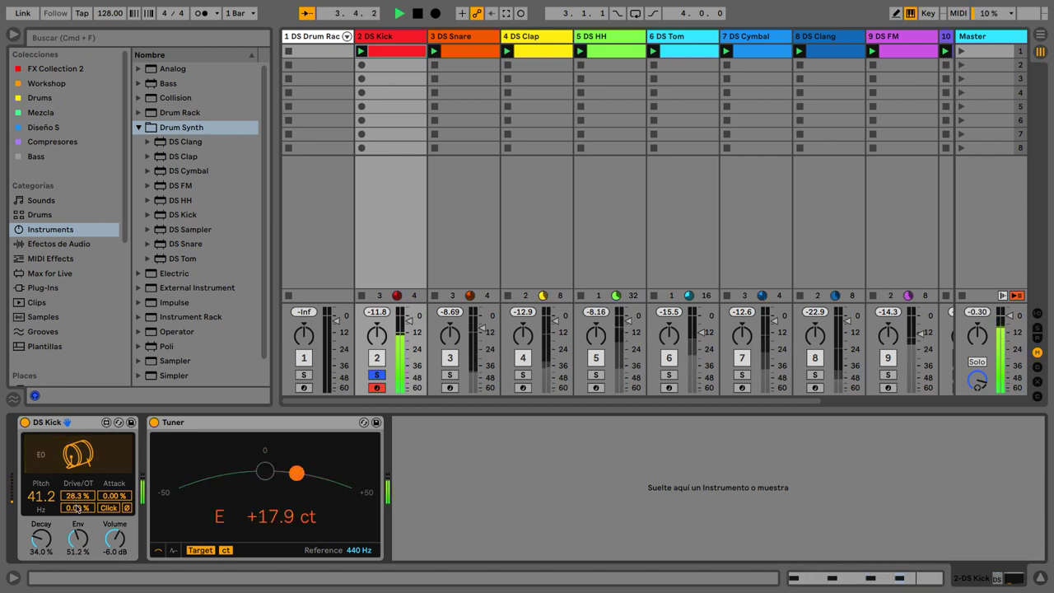
pyautogui.moveTo(76, 507); pyautogui.dragTo(116, 472)
pyautogui.moveTo(78, 540); pyautogui.dragTo(79, 486)
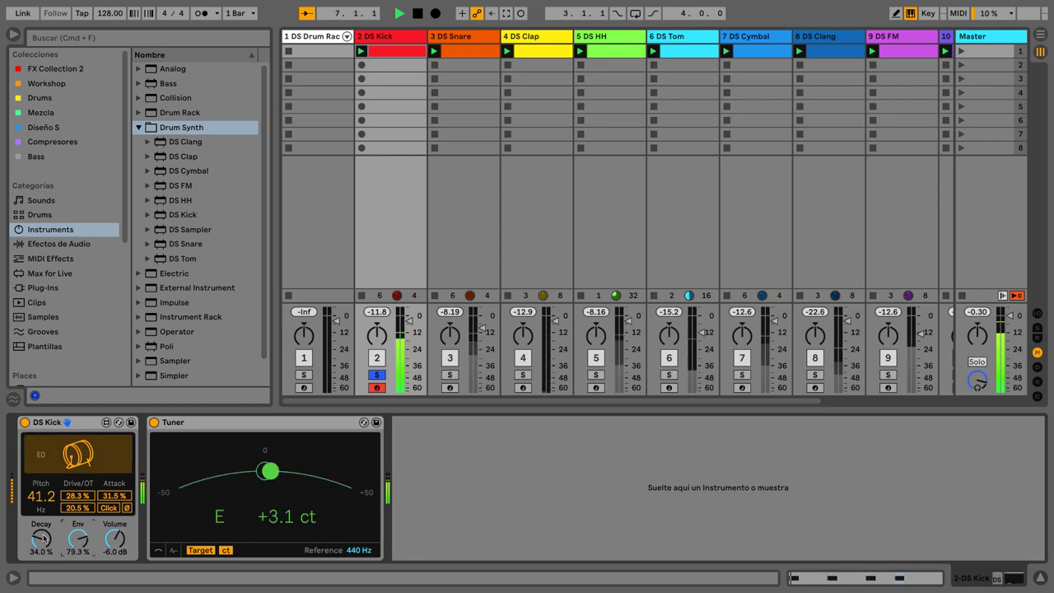
# Enable the kick's Click and set its decay to 19.1 %, volume to -8.6 dB and attack to 15.7 %
pyautogui.moveTo(43, 539); pyautogui.dragTo(43, 552)
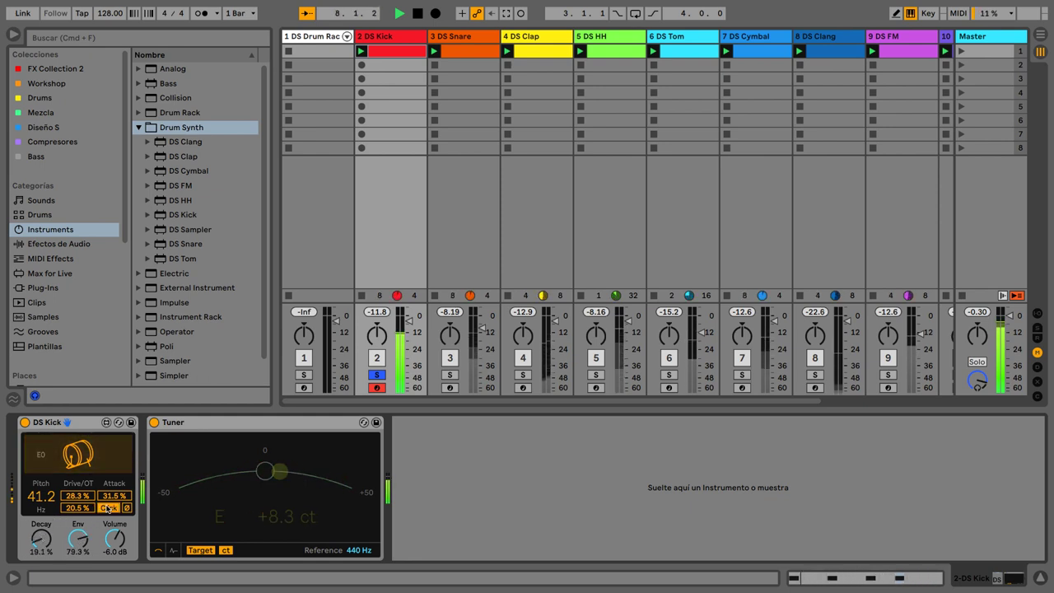
pyautogui.moveTo(120, 535); pyautogui.dragTo(121, 547)
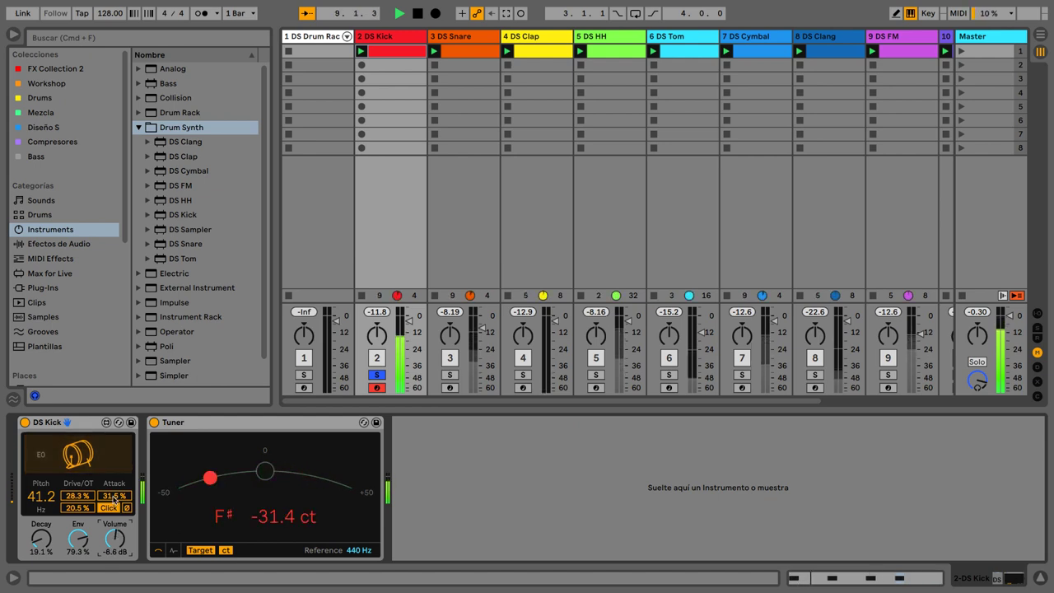
pyautogui.moveTo(115, 495); pyautogui.dragTo(115, 489)
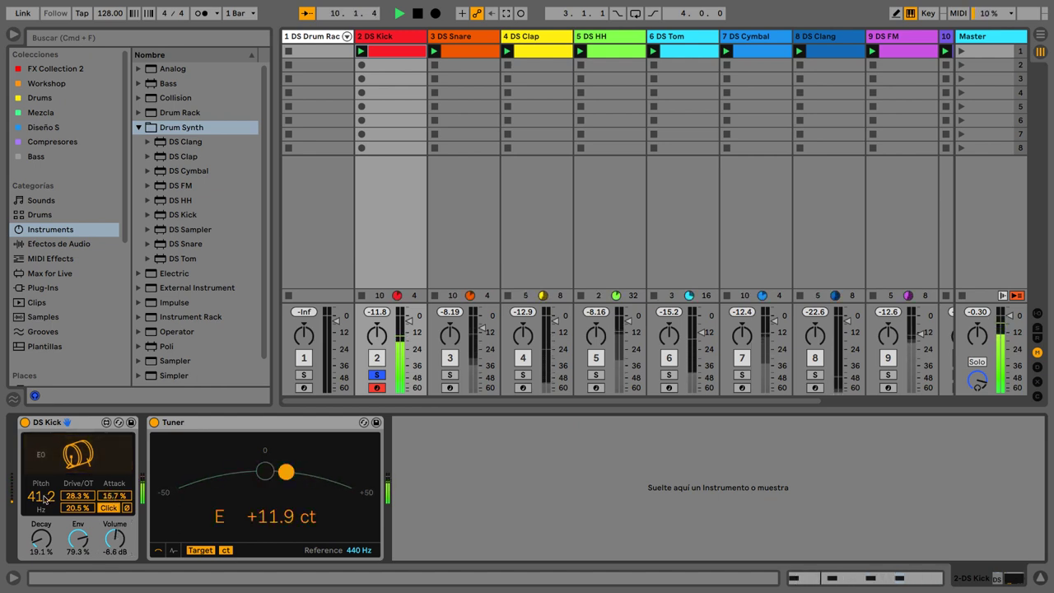
# Raise the kick's pitch to 52.2 Hz, stop playback and unsolo the DS Kick track
pyautogui.moveTo(43, 498)
pyautogui.mouseDown()
pyautogui.moveTo(42, 443)
pyautogui.moveTo(43, 488)
pyautogui.mouseUp()
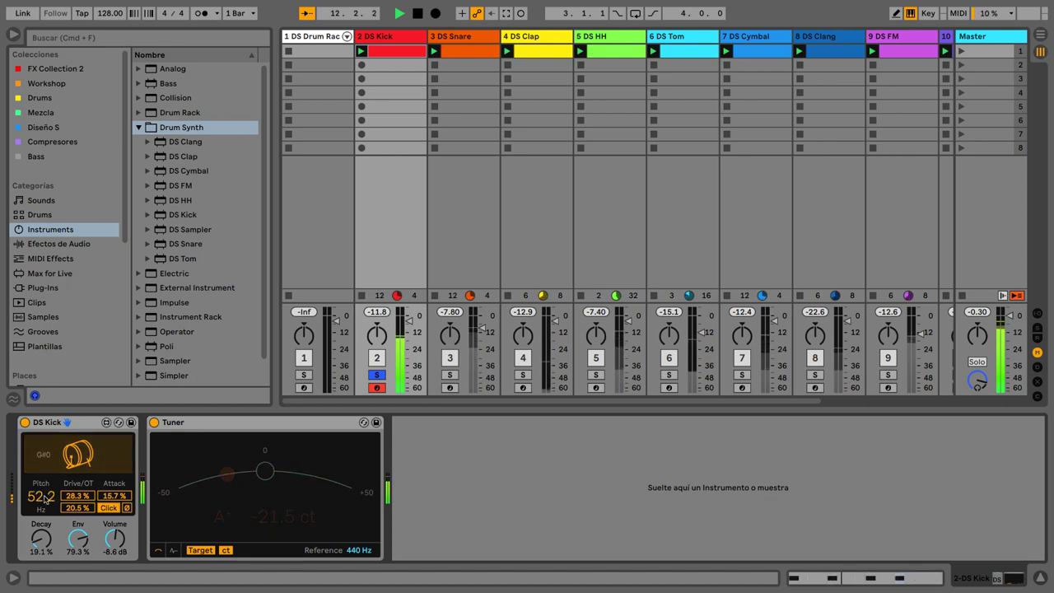
pyautogui.press('space')
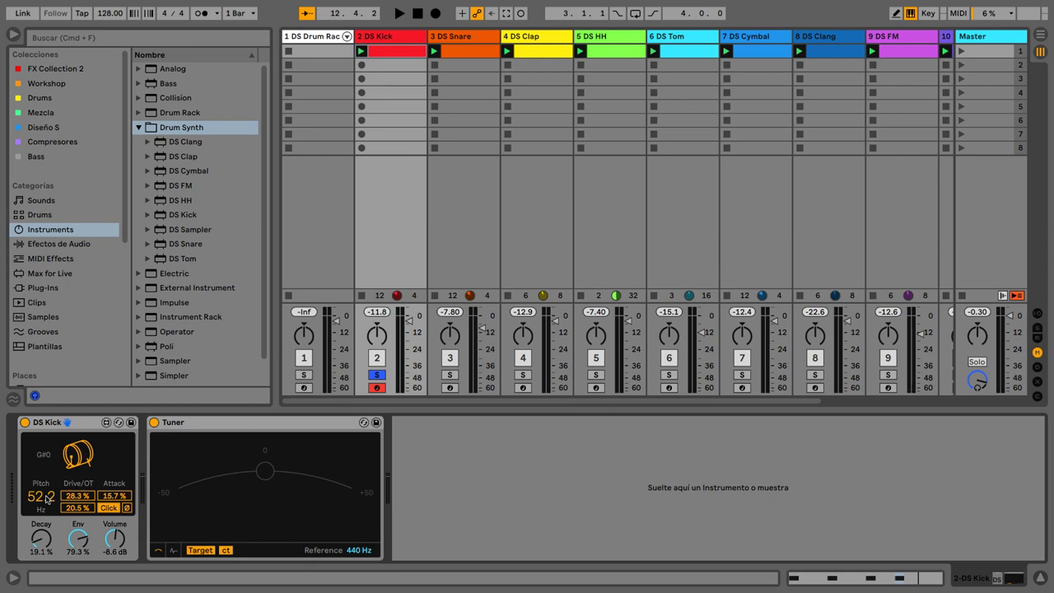
pyautogui.click(376, 376)
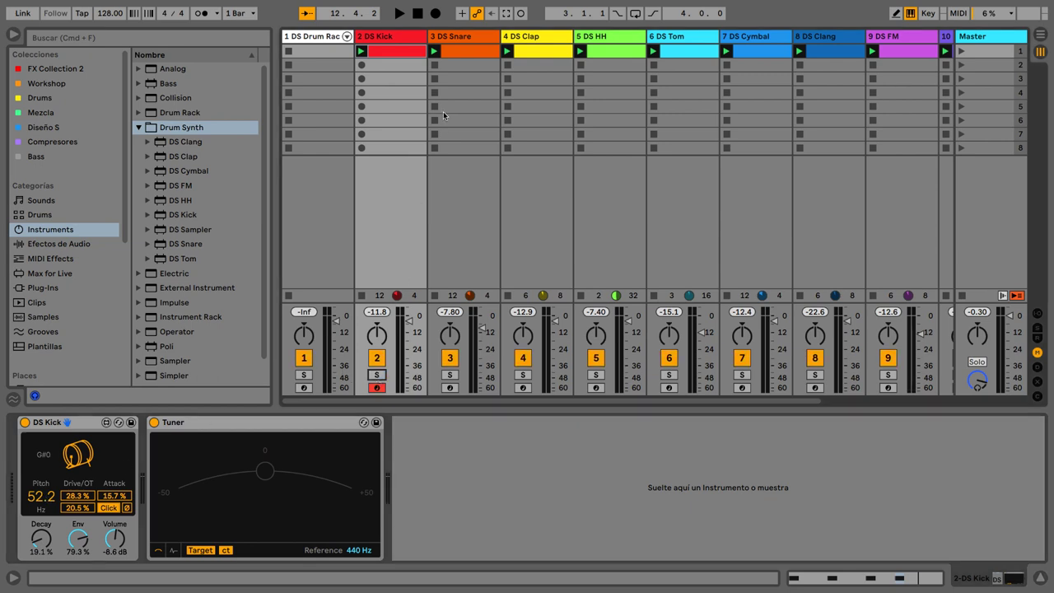
# Select the DS Snare track and audition the snare with Tone raised to 100 % and lowered to 4 %
pyautogui.click(462, 38)
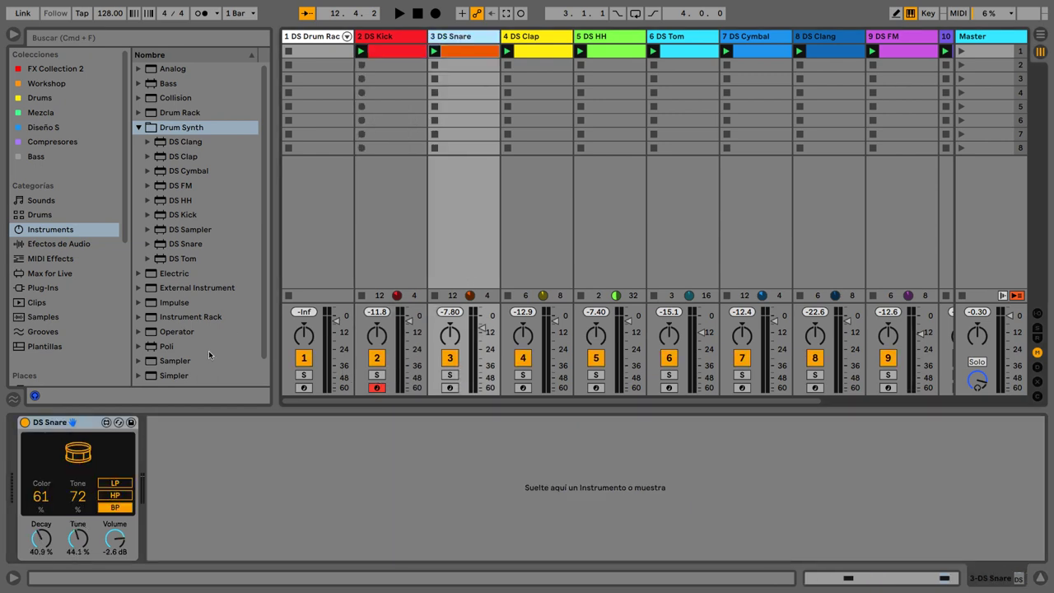
pyautogui.click(79, 460)
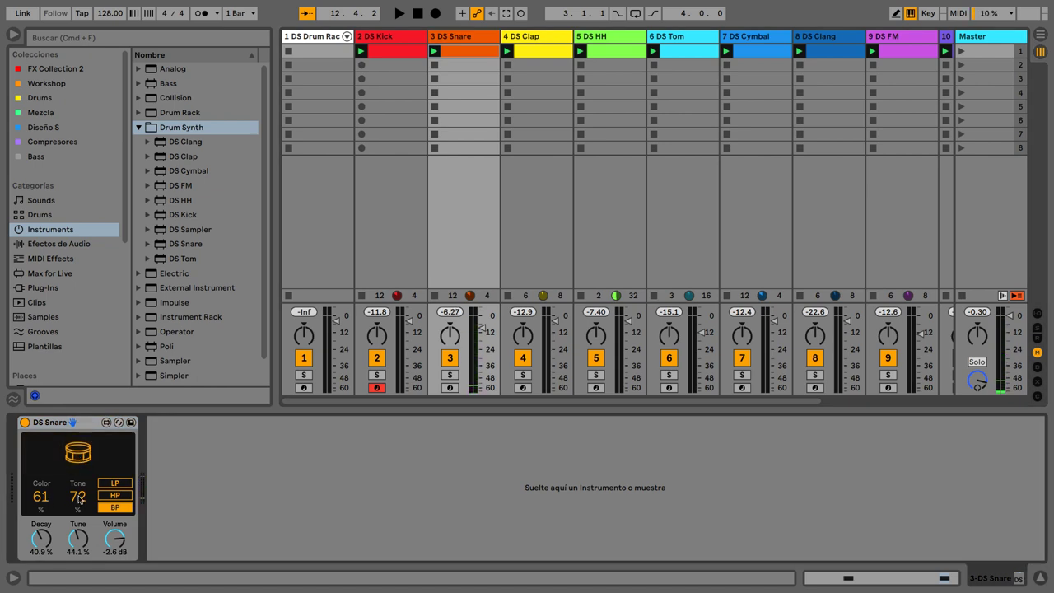
pyautogui.click(83, 459)
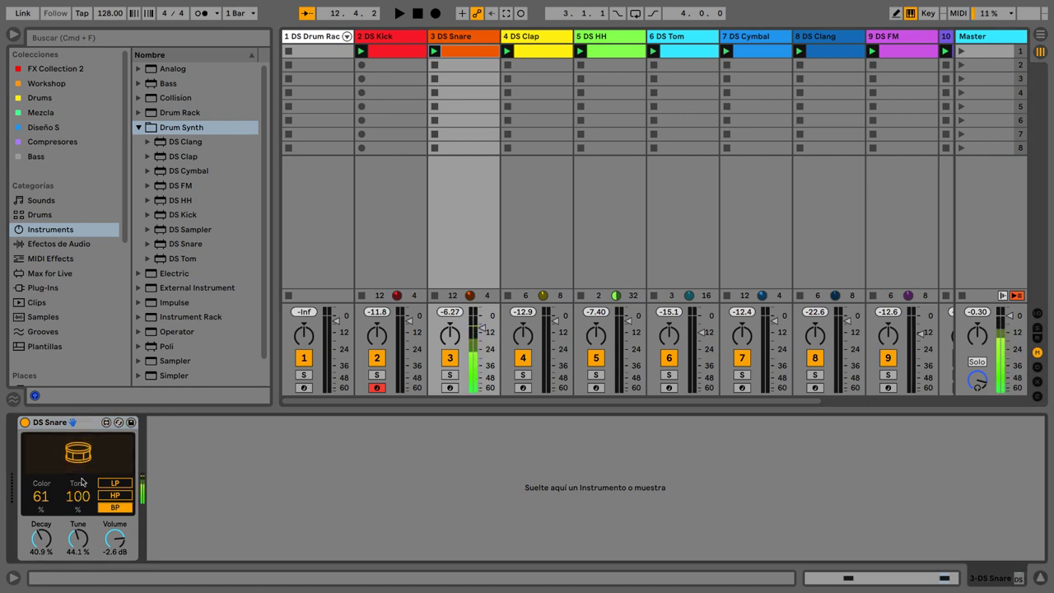
pyautogui.moveTo(80, 497); pyautogui.dragTo(80, 568)
pyautogui.click(81, 460)
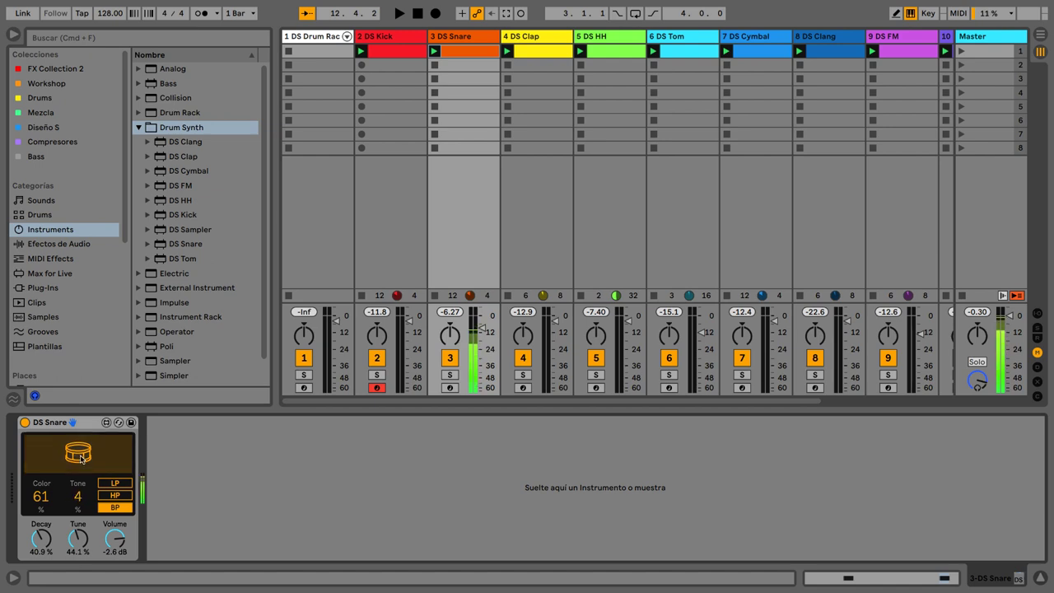
# Audition the snare with Color at 18 %, 69 % and 100 %, leaving it at 100 %
pyautogui.moveTo(45, 499); pyautogui.dragTo(45, 535)
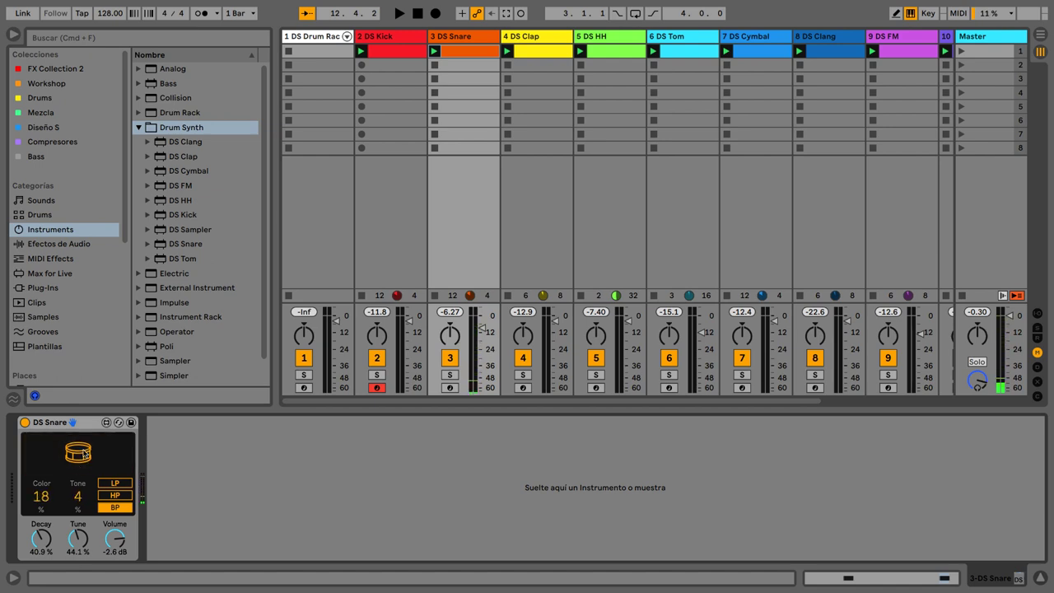
pyautogui.click(83, 454)
pyautogui.click(75, 455)
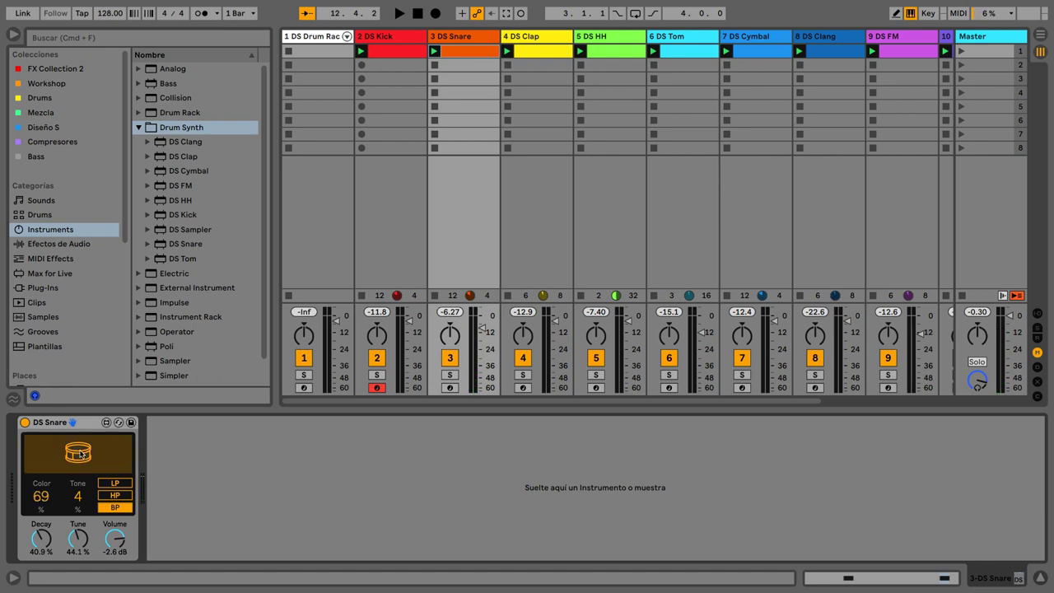
pyautogui.click(76, 457)
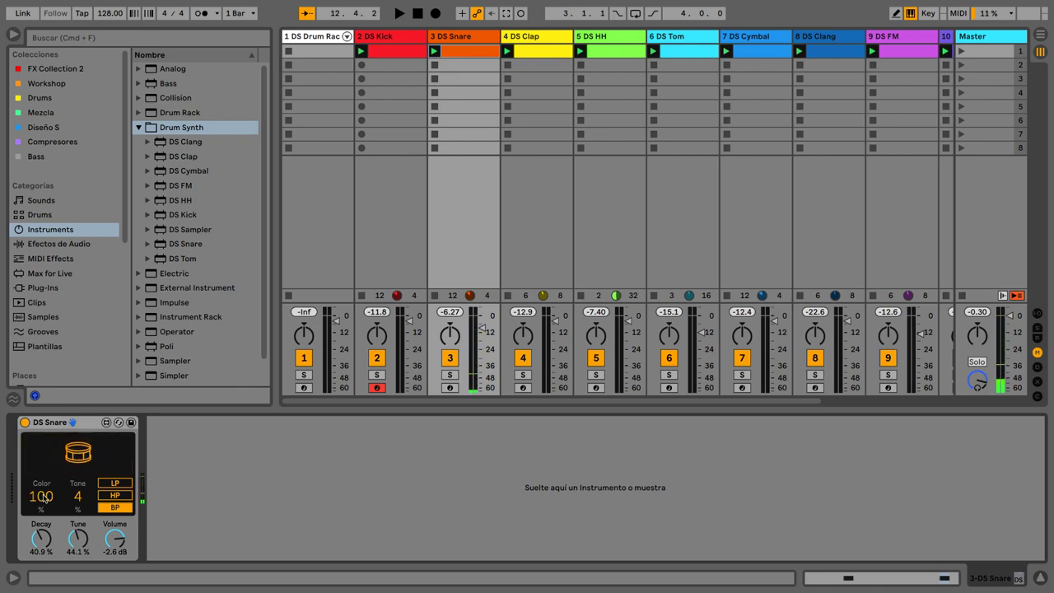
pyautogui.click(80, 455)
# Set the snare's decay to 55.1 % and audition its tuning at 15.0 % and 71.7 %
pyautogui.moveTo(42, 536); pyautogui.dragTo(47, 516)
pyautogui.click(80, 457)
pyautogui.click(79, 455)
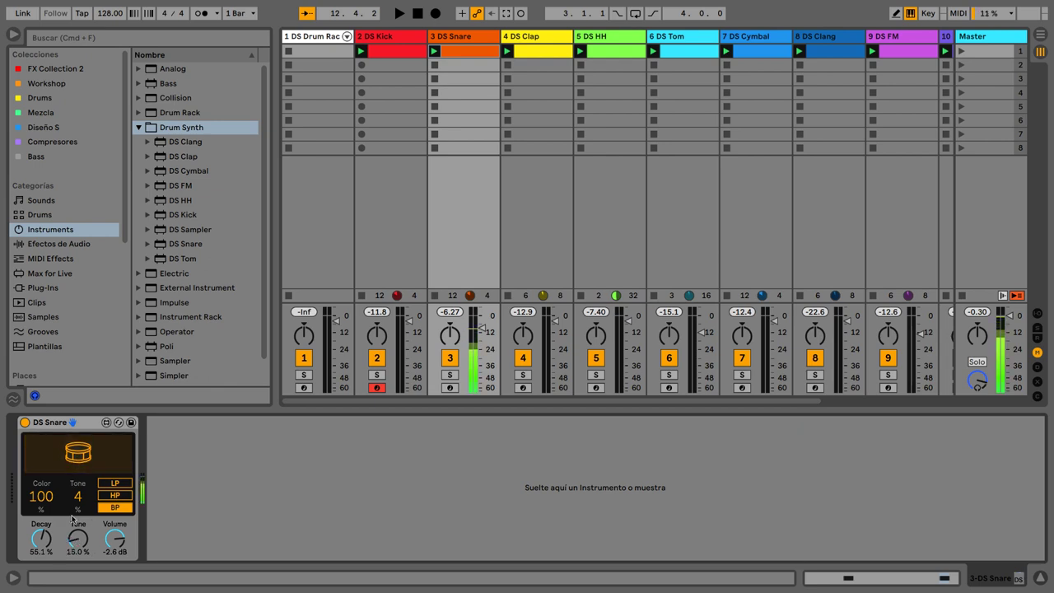
pyautogui.moveTo(76, 543); pyautogui.dragTo(76, 531)
pyautogui.click(80, 457)
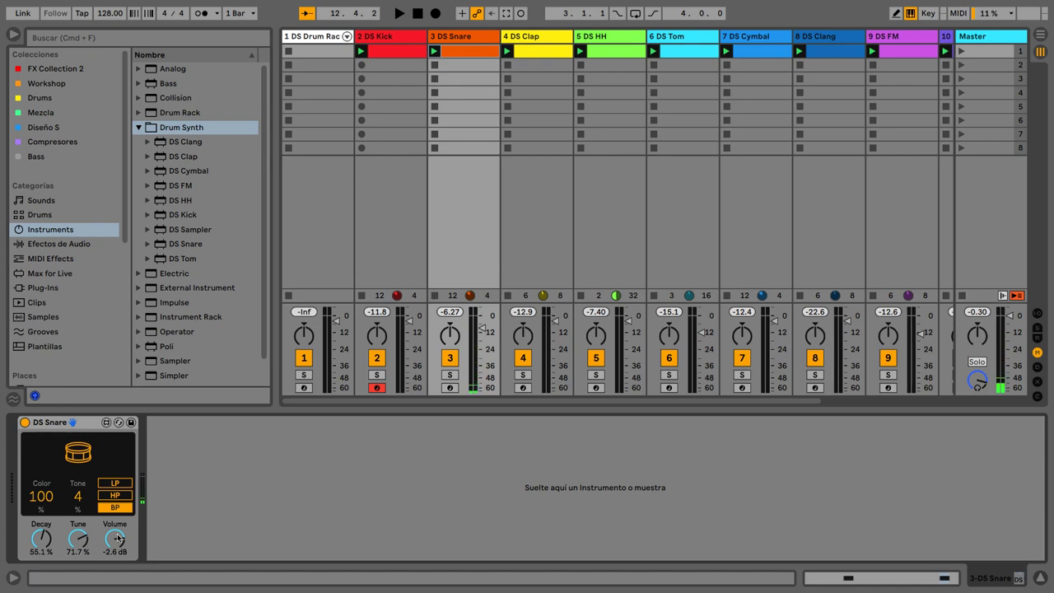
# Compare the snare's LP, HP and BP filters by auditioning them, settling on LP with Tone at 25 %
pyautogui.click(118, 495)
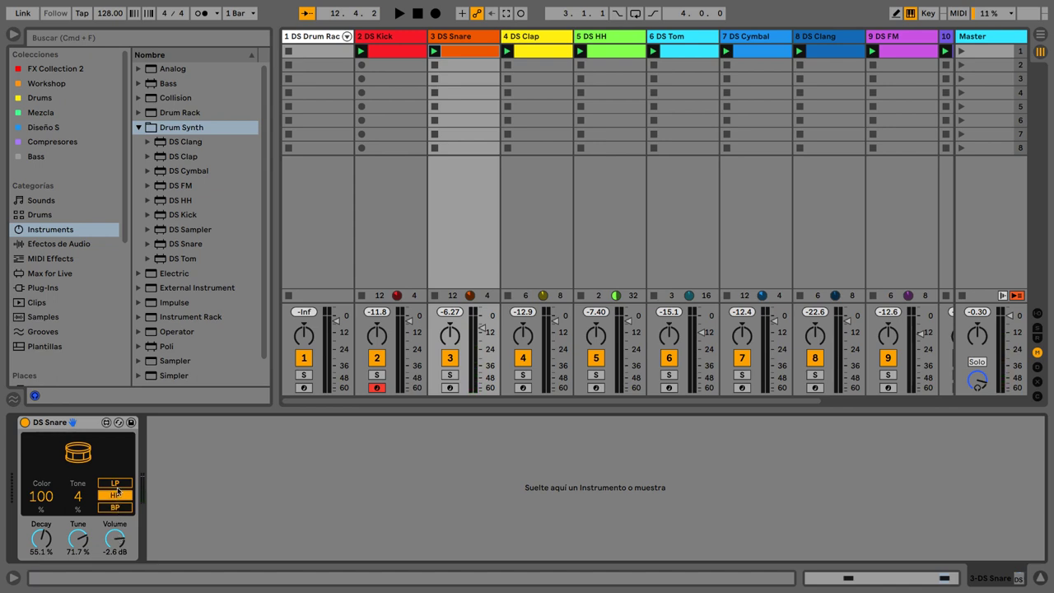
pyautogui.click(118, 484)
pyautogui.click(90, 466)
pyautogui.click(108, 495)
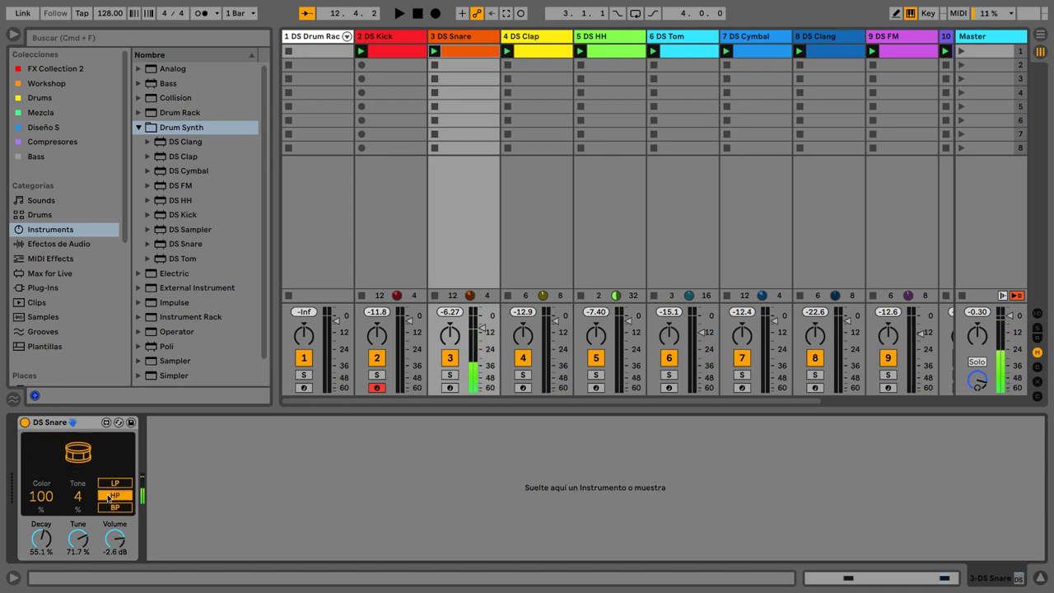
pyautogui.click(89, 467)
pyautogui.click(115, 507)
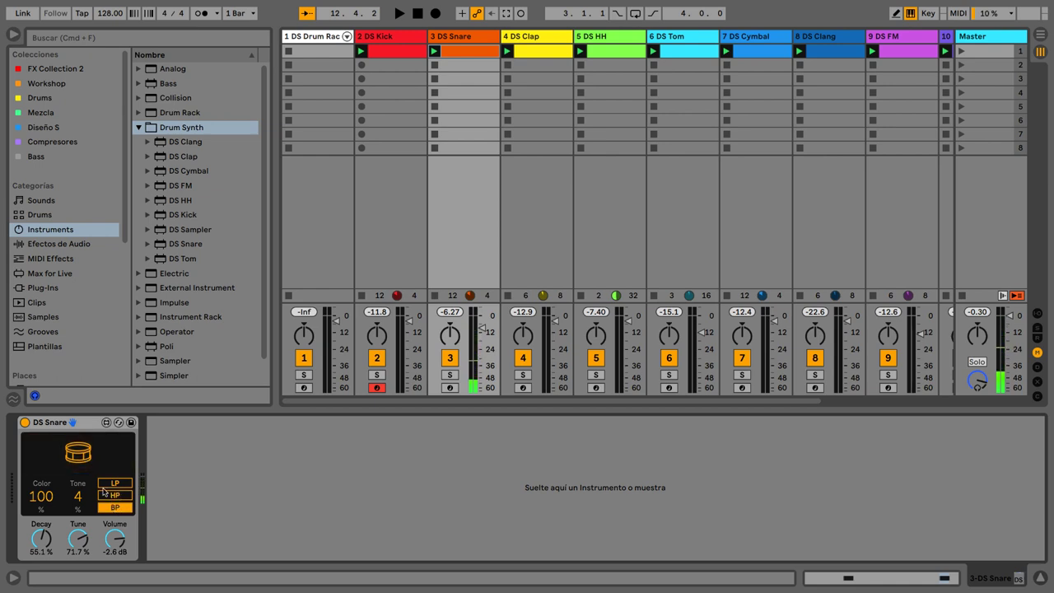
pyautogui.click(81, 458)
pyautogui.click(108, 494)
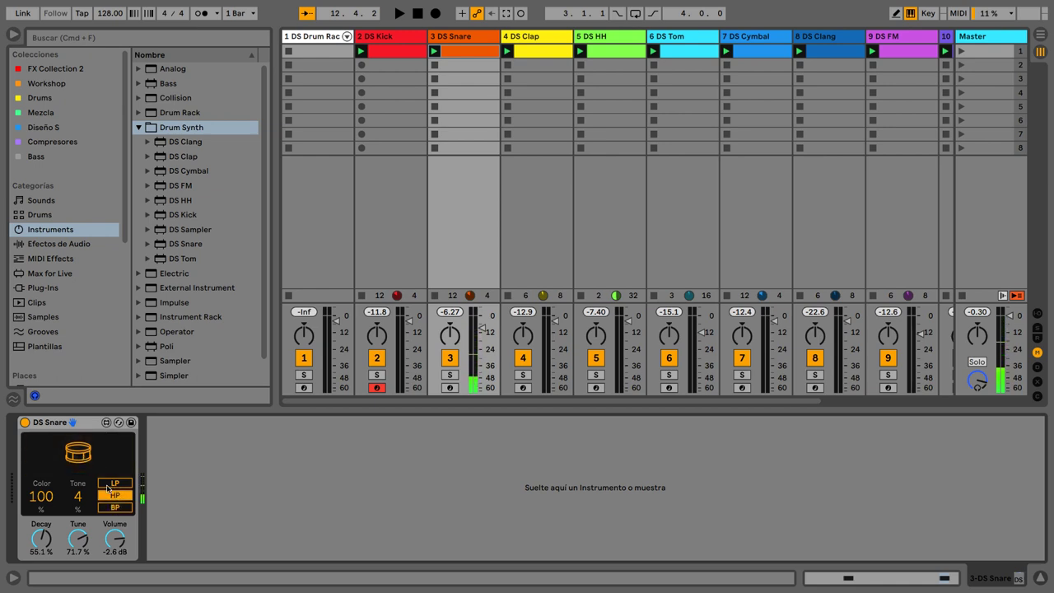
pyautogui.click(112, 484)
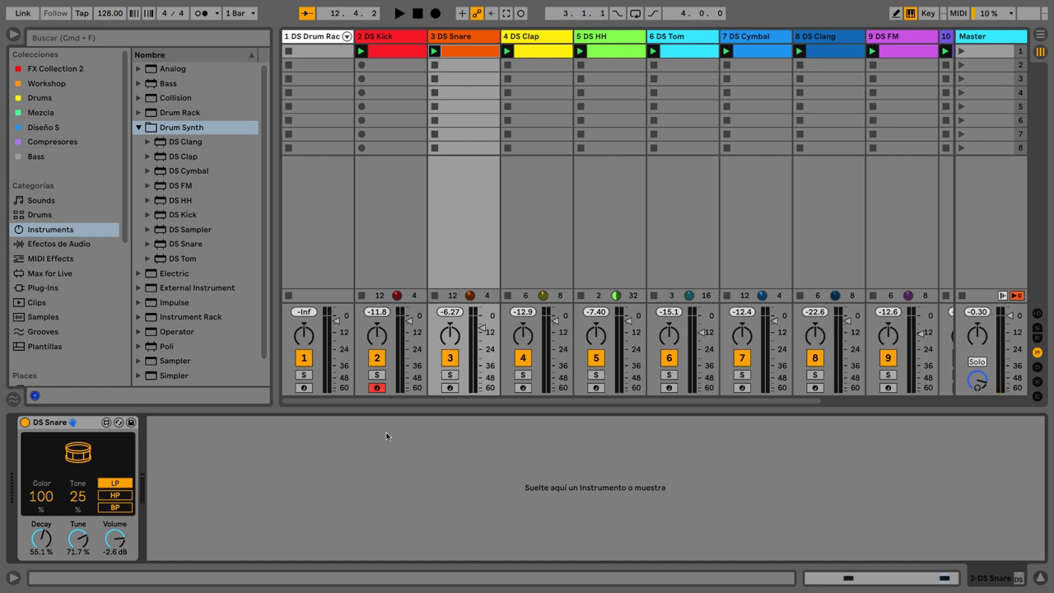
# Solo and play the snare clip, setting Color to 48 %, Tone to 38 %, Decay to 29.9 % and Tune to 12.6 %
pyautogui.click(450, 375)
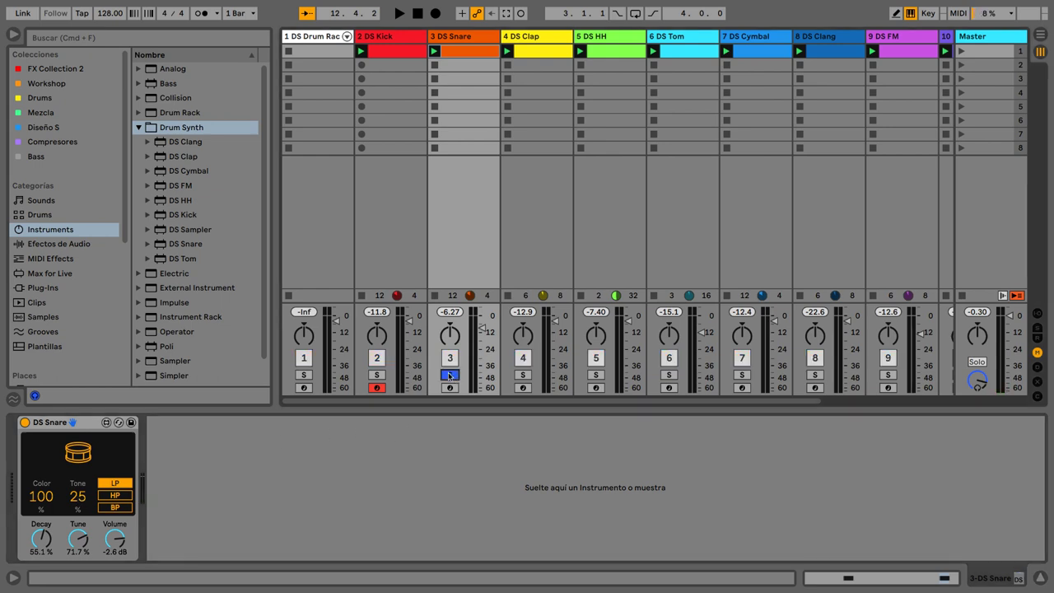
pyautogui.click(434, 51)
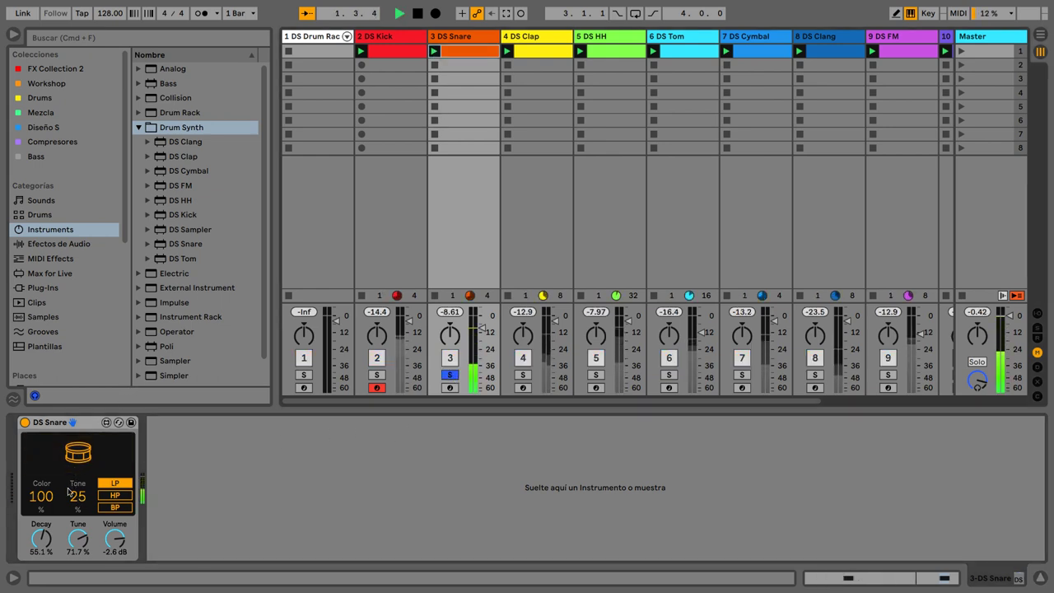
pyautogui.moveTo(78, 496)
pyautogui.mouseDown()
pyautogui.moveTo(78, 514)
pyautogui.moveTo(43, 500)
pyautogui.moveTo(49, 569)
pyautogui.moveTo(78, 568)
pyautogui.moveTo(78, 592)
pyautogui.moveTo(79, 475)
pyautogui.mouseUp()
# Switch the snare to the HP filter, set Volume to -4.2 dB and Tune to 22.9 %, then stop playback and unsolo the track
pyautogui.click(114, 494)
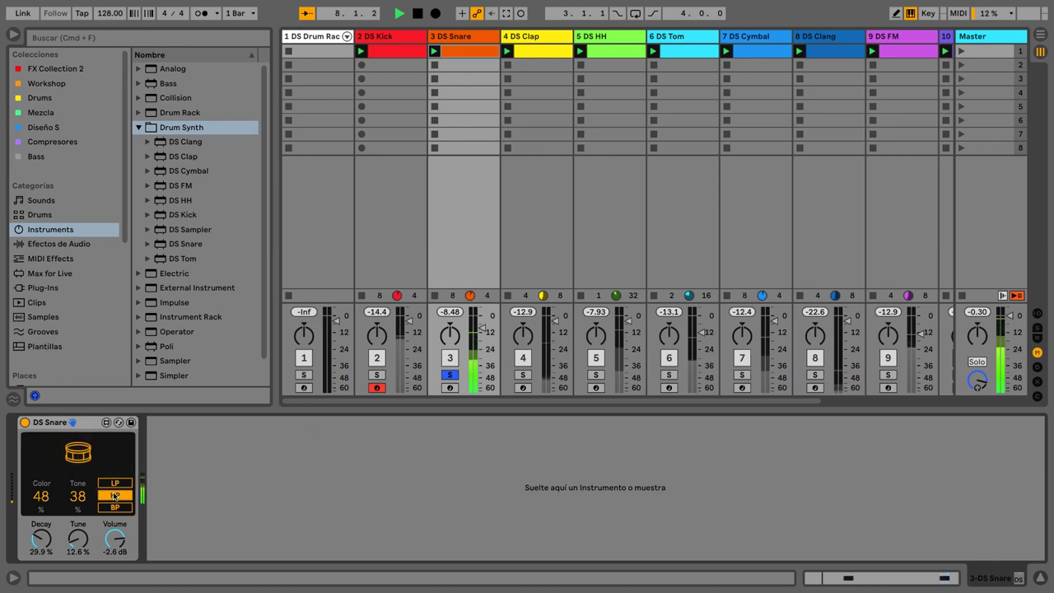
pyautogui.click(113, 538)
pyautogui.moveTo(113, 537); pyautogui.dragTo(79, 528)
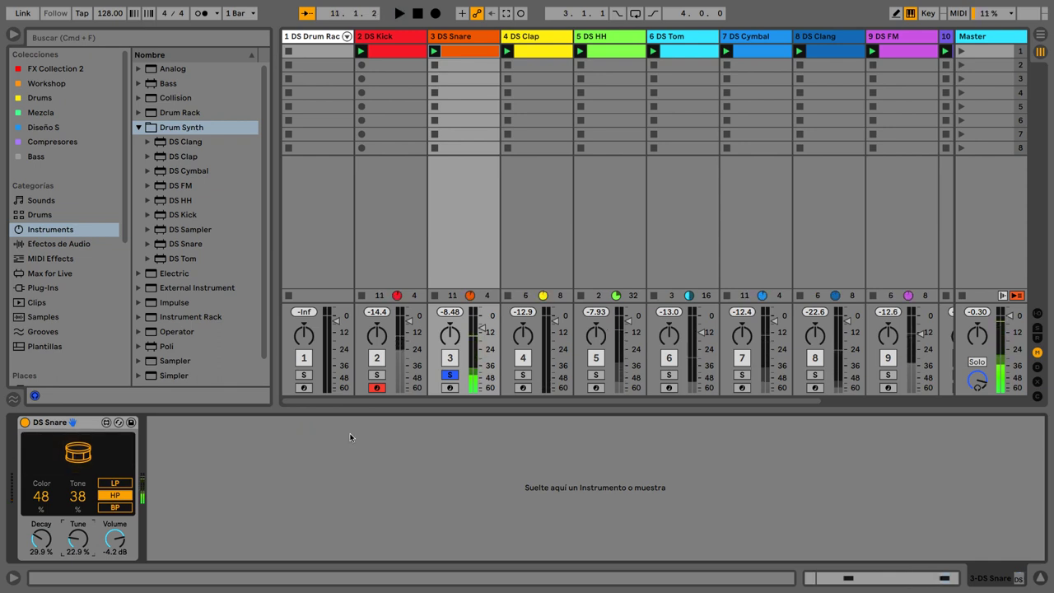
pyautogui.click(450, 375)
# Select the DS Clap track and audition the clap while lowering Tune to 1.19 % and raising it to 66.9 %
pyautogui.press('Right')
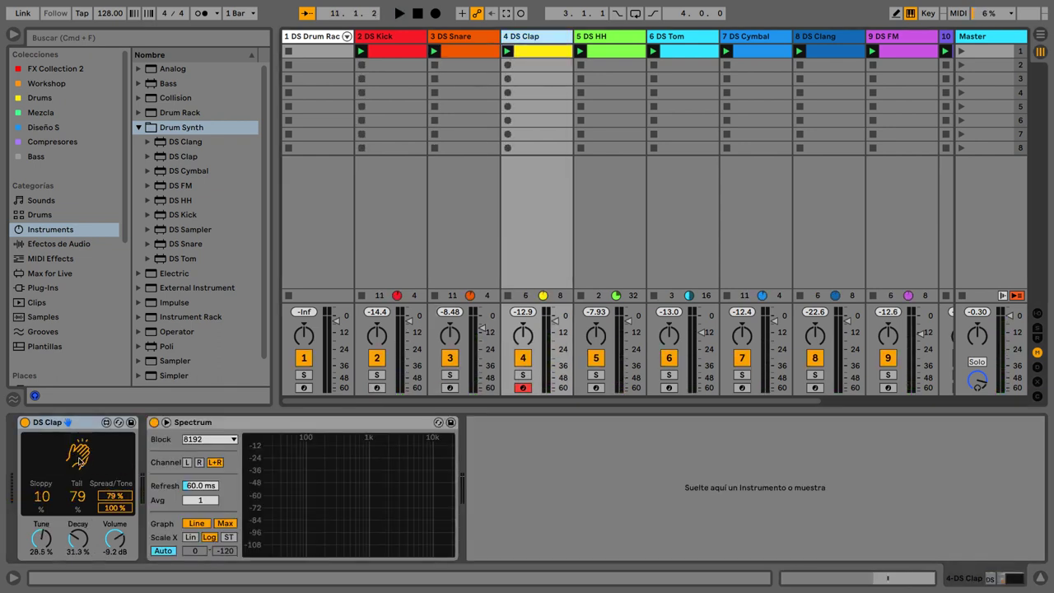
pyautogui.click(80, 454)
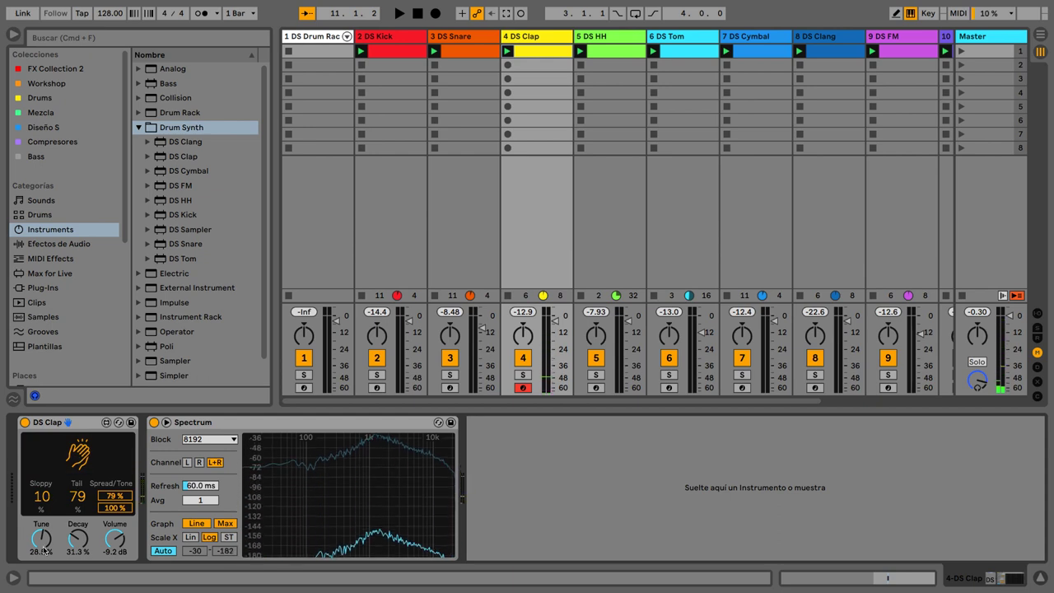
pyautogui.moveTo(41, 538); pyautogui.dragTo(45, 558)
pyautogui.click(86, 457)
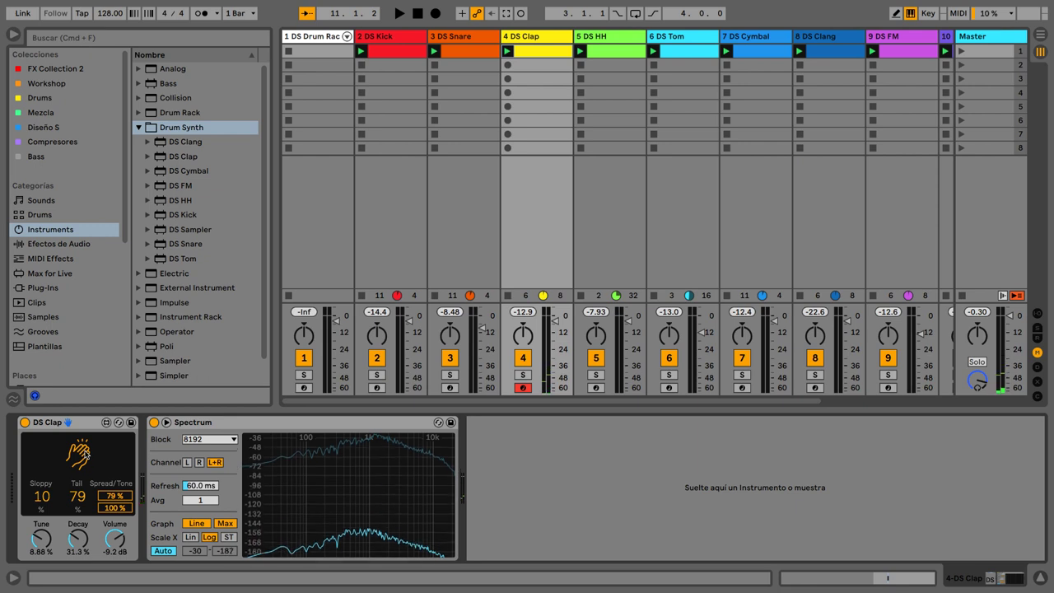
pyautogui.click(86, 457)
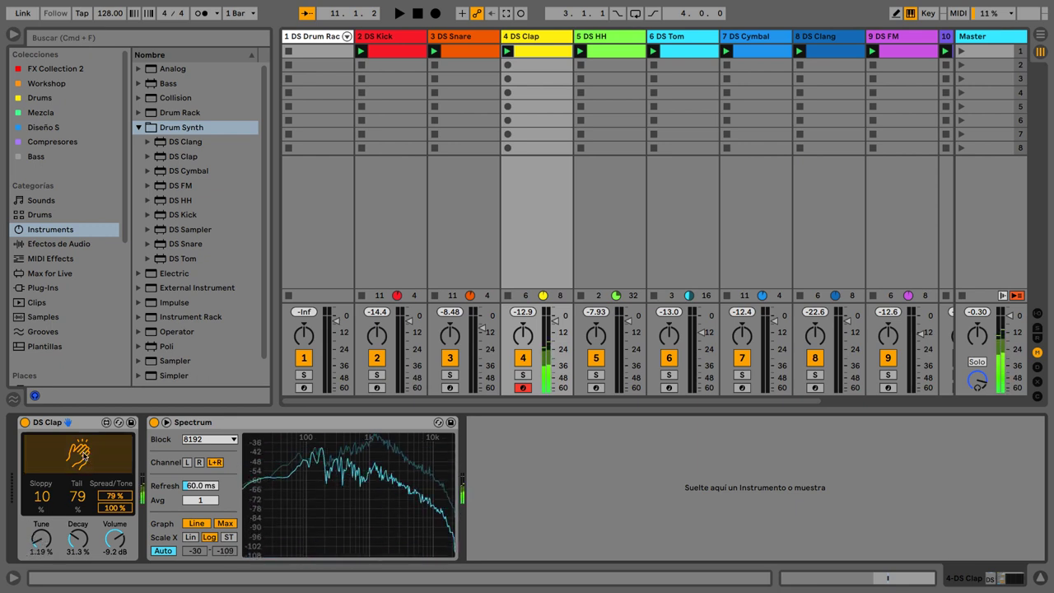
pyautogui.moveTo(41, 539); pyautogui.dragTo(42, 484)
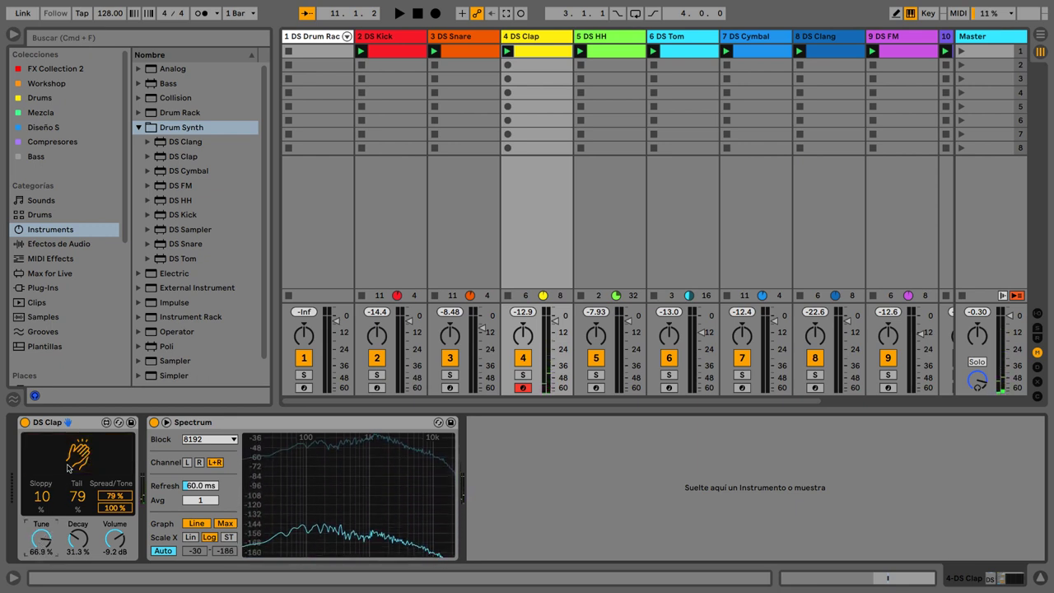
# Audition the clap while raising Decay to 53.3 % and lowering it to 6.89 %
pyautogui.click(72, 461)
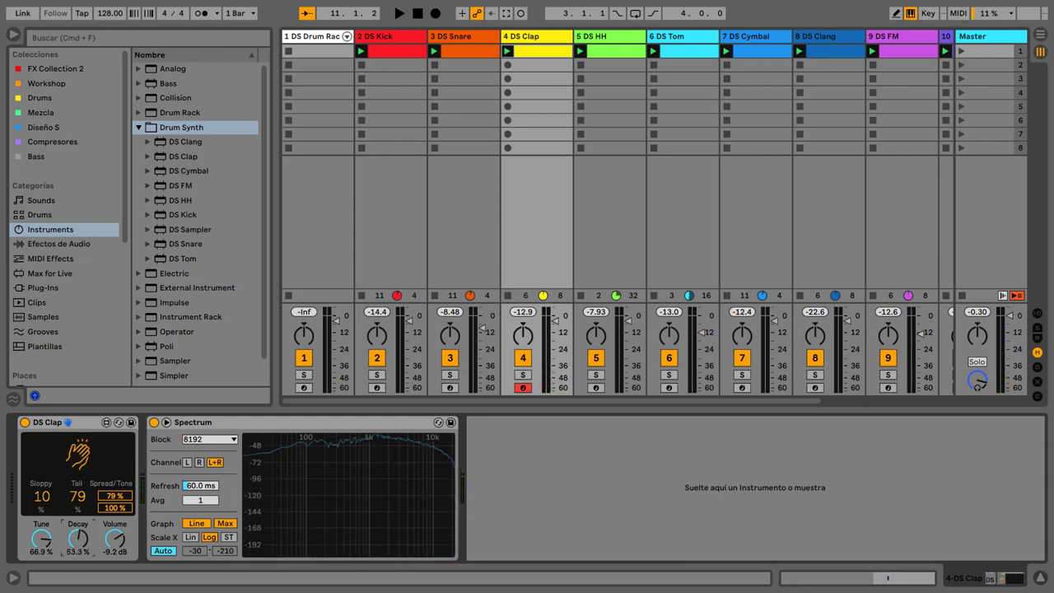
pyautogui.press('a')
pyautogui.moveTo(78, 539); pyautogui.dragTo(78, 545)
pyautogui.press('a')
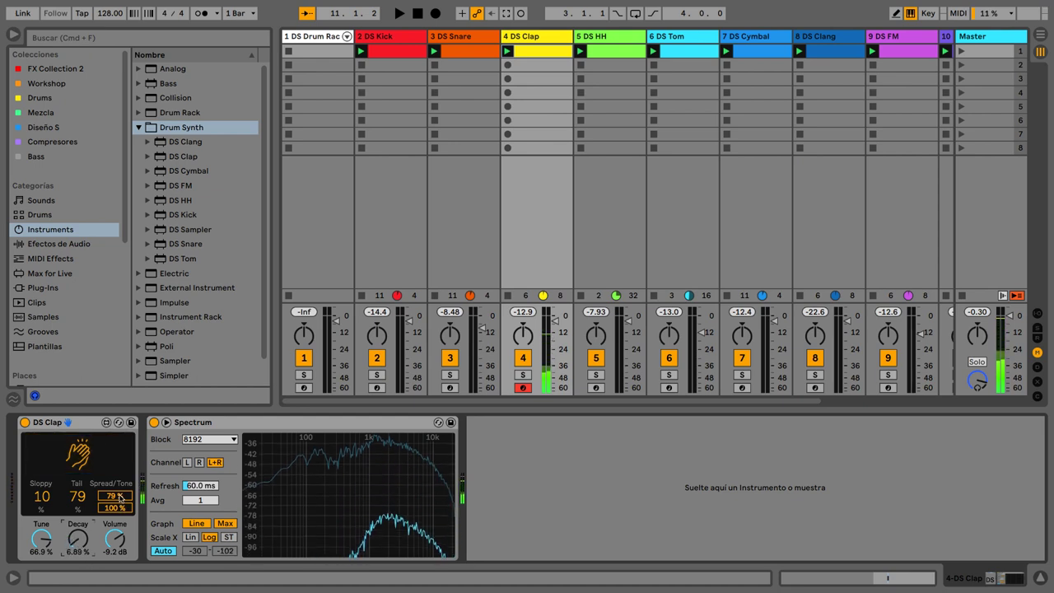
pyautogui.press('a')
pyautogui.press('a')
pyautogui.press('a')
# Audition the clap while setting Spread to 93 % and Tone to 64 %
pyautogui.moveTo(114, 496); pyautogui.dragTo(115, 564)
pyautogui.press('a')
pyautogui.press('a')
pyautogui.moveTo(114, 496); pyautogui.dragTo(115, 432)
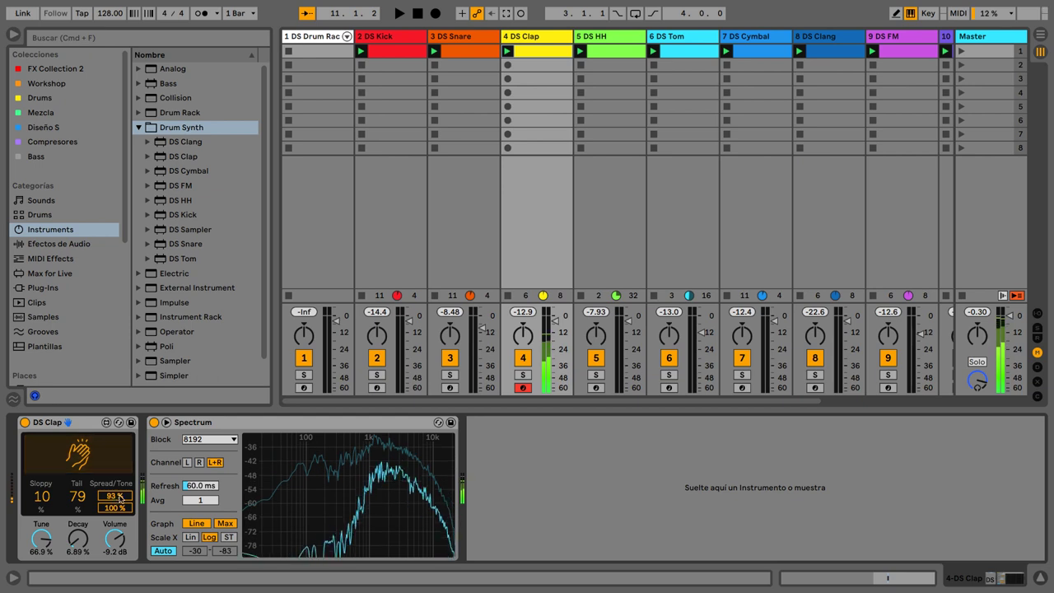
pyautogui.moveTo(115, 508); pyautogui.dragTo(115, 537)
pyautogui.press('a')
pyautogui.press('a')
pyautogui.press('a')
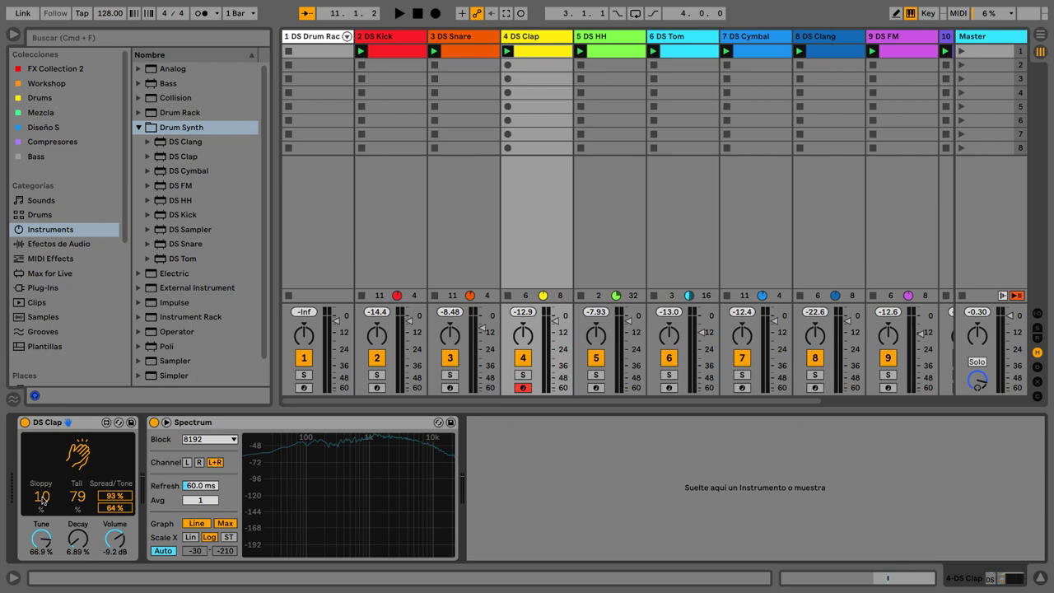
# Set the clap's Sloppy to 20 % and Tail to 60 %, then lower Tune to 5.16 % and raise it to 48.9 %
pyautogui.moveTo(43, 500)
pyautogui.mouseDown()
pyautogui.moveTo(43, 441)
pyautogui.moveTo(43, 504)
pyautogui.moveTo(43, 492)
pyautogui.mouseUp()
pyautogui.moveTo(79, 496)
pyautogui.mouseDown()
pyautogui.moveTo(79, 559)
pyautogui.moveTo(79, 505)
pyautogui.mouseUp()
pyautogui.moveTo(41, 539); pyautogui.dragTo(57, 589)
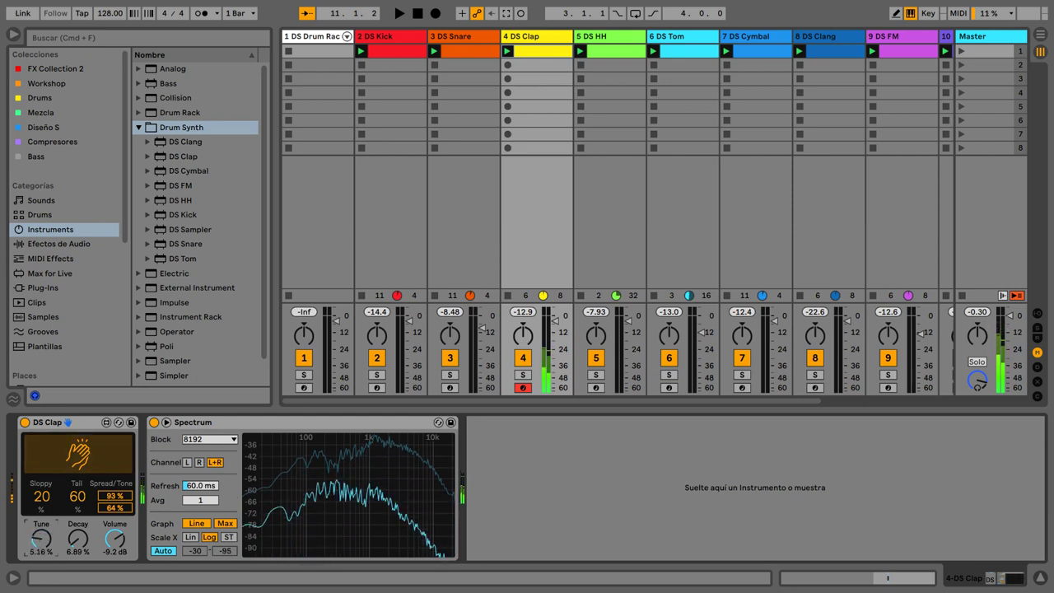
pyautogui.moveTo(38, 540); pyautogui.dragTo(38, 514)
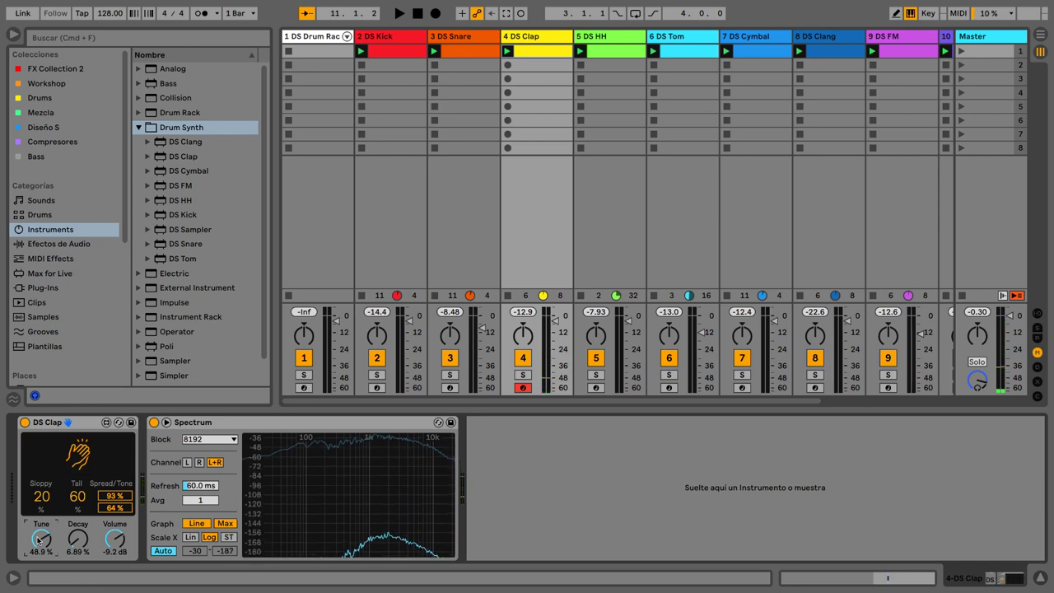
# Solo and play the clap clip, setting Sloppy to 18 %, Tail to 39 %, Spread to 40 %, Tone to 48 %, Tune to 43.6 % and Decay to 36.8 %
pyautogui.click(523, 376)
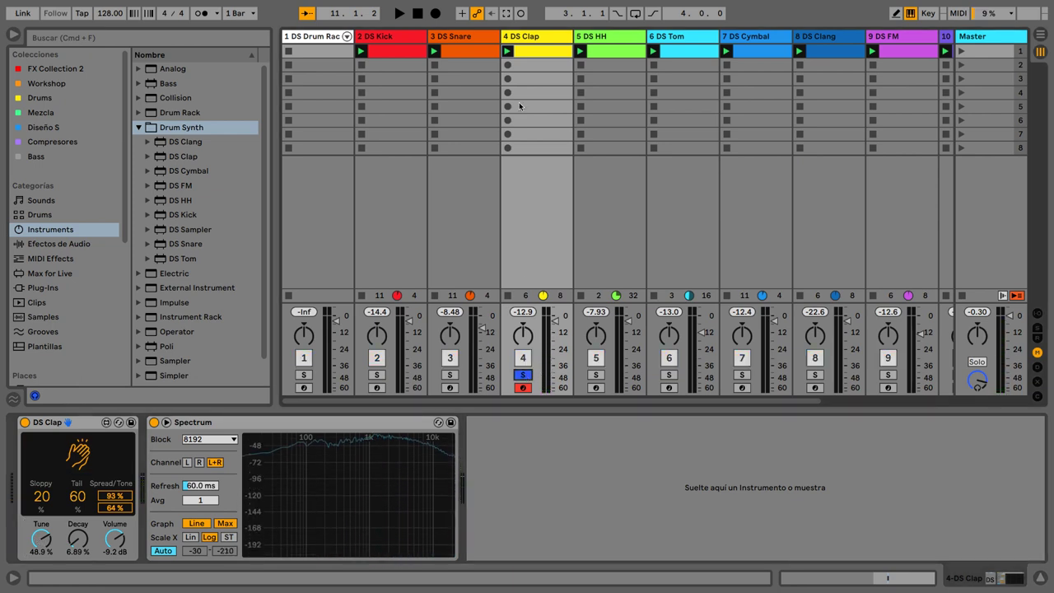
pyautogui.click(508, 51)
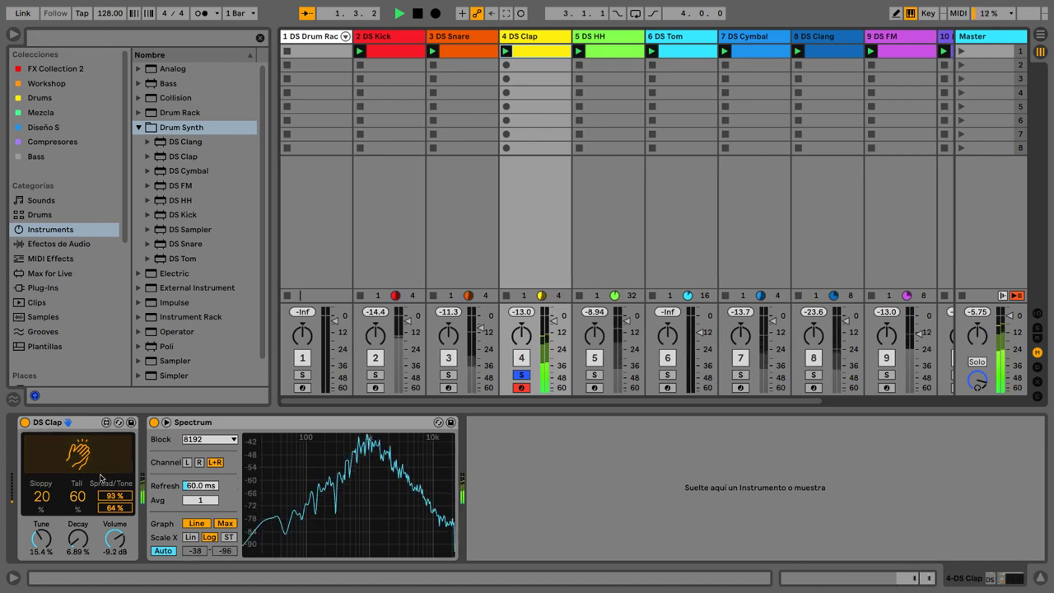
pyautogui.moveTo(41, 496); pyautogui.dragTo(78, 498)
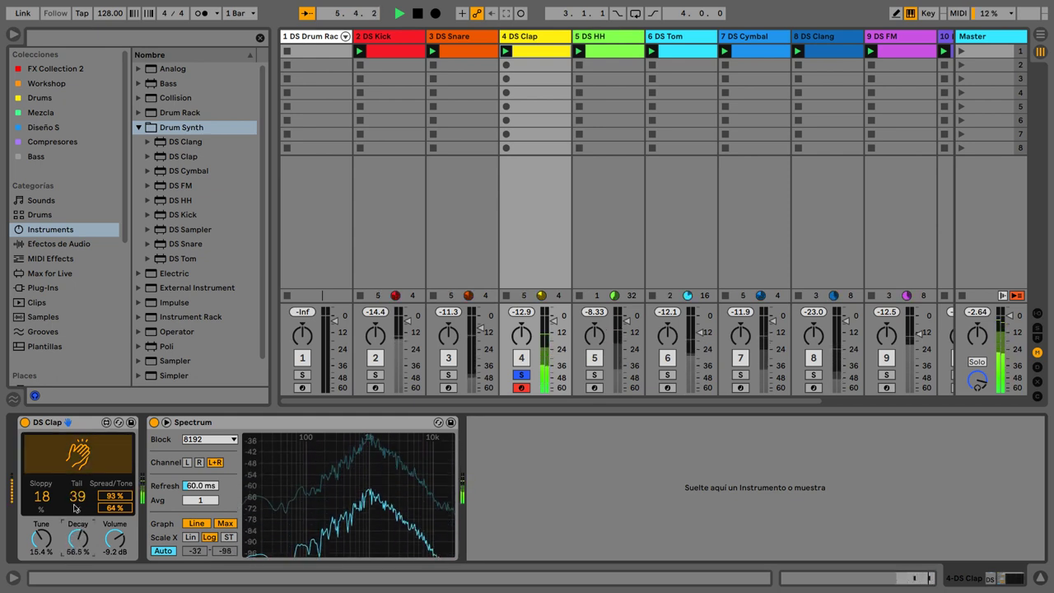
pyautogui.moveTo(41, 539); pyautogui.dragTo(41, 513)
pyautogui.moveTo(111, 497)
pyautogui.mouseDown()
pyautogui.moveTo(110, 529)
pyautogui.moveTo(116, 507)
pyautogui.mouseUp()
pyautogui.moveTo(78, 539)
pyautogui.mouseDown()
pyautogui.moveTo(78, 552)
pyautogui.moveTo(78, 544)
pyautogui.mouseUp()
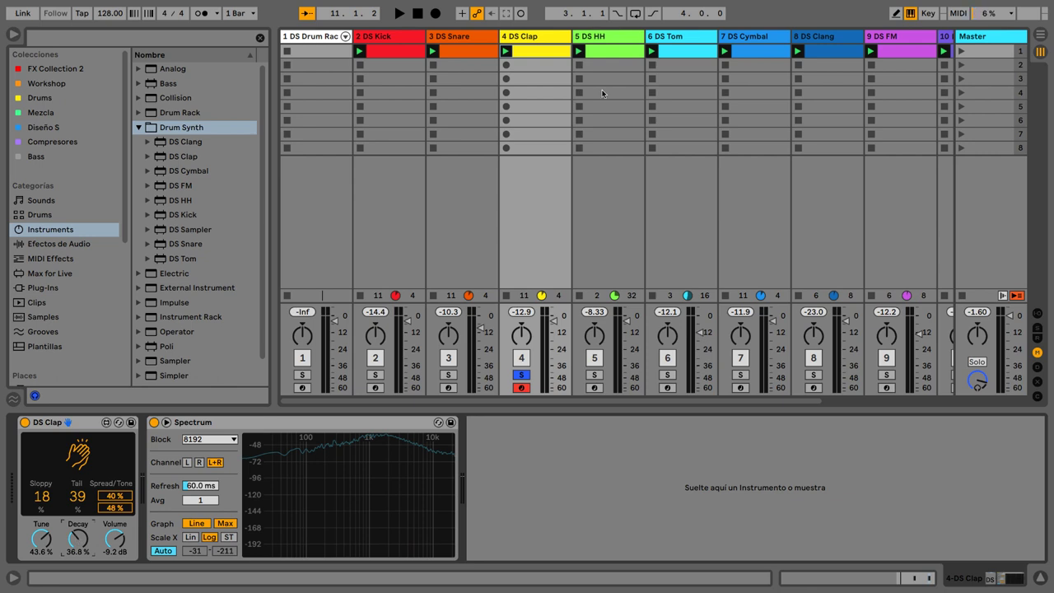
# Solo and select the DS HH track, then audition the hi-hat with White noise and with Pink noise
pyautogui.click(594, 376)
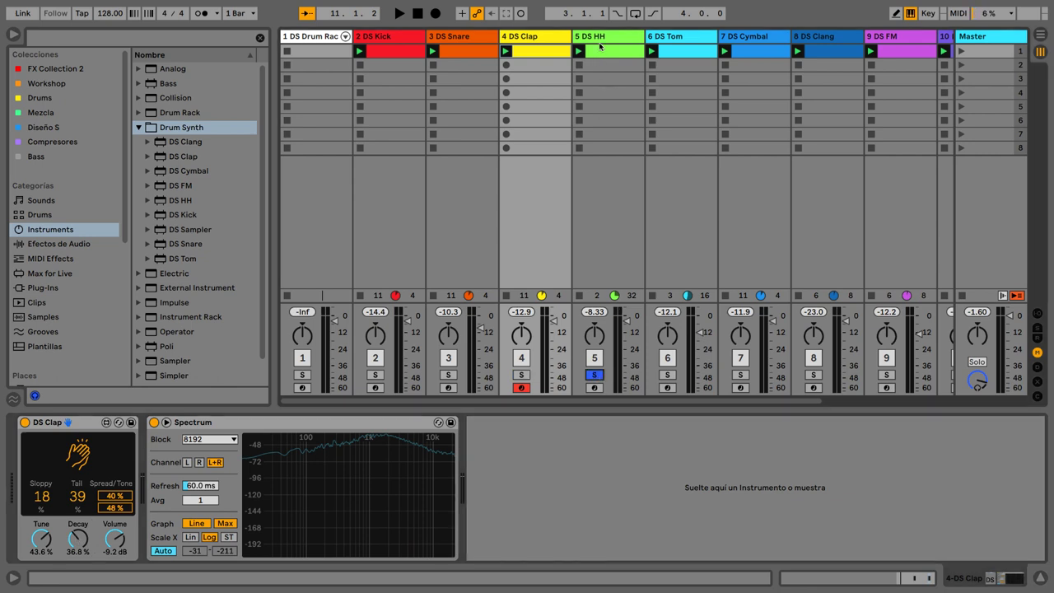
pyautogui.click(598, 45)
pyautogui.click(86, 455)
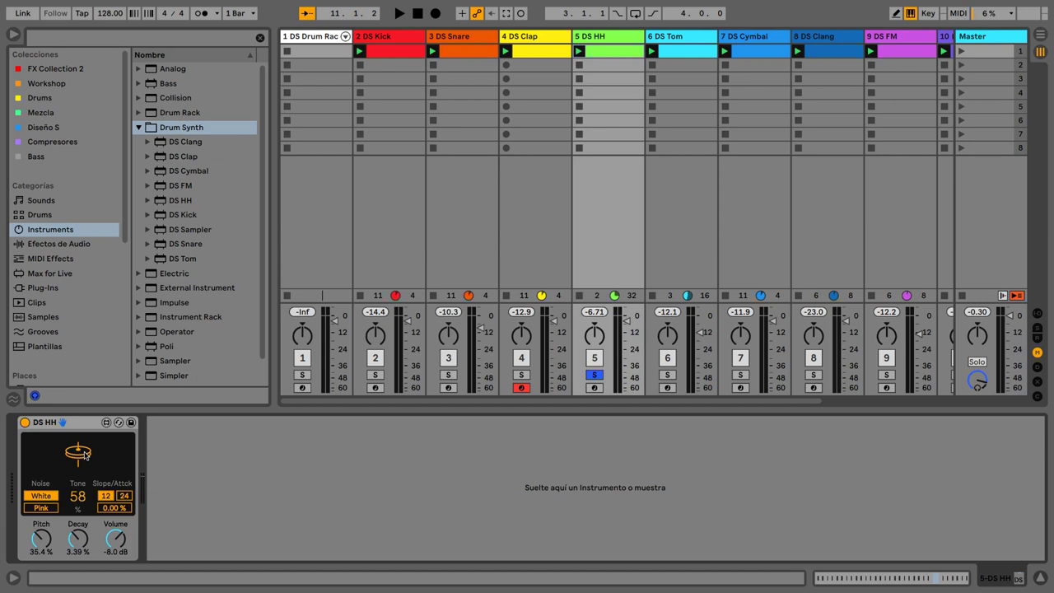
pyautogui.click(85, 456)
pyautogui.click(41, 507)
pyautogui.click(79, 451)
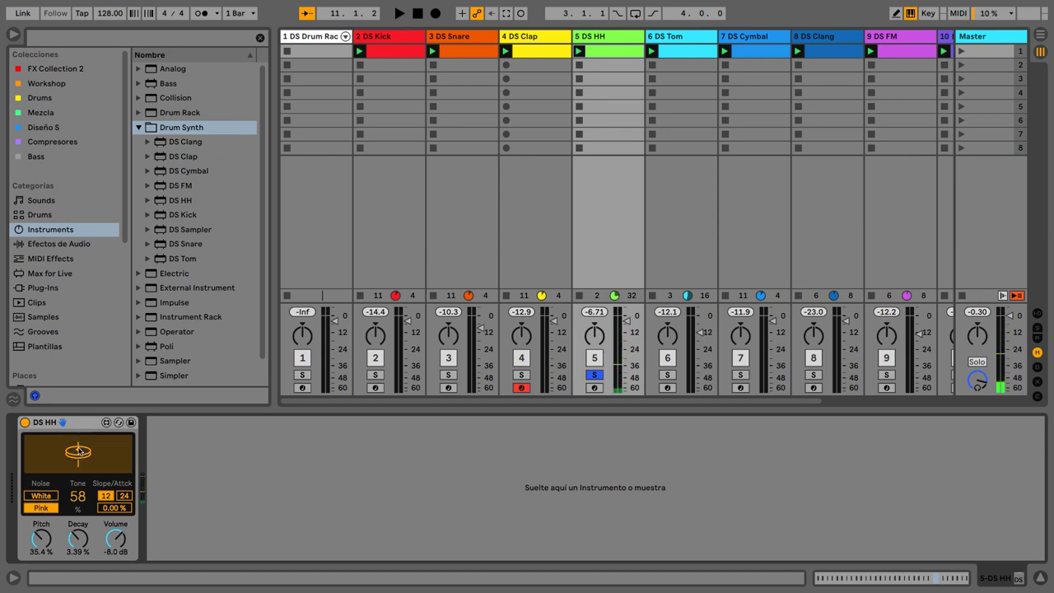
pyautogui.click(79, 451)
pyautogui.click(79, 451)
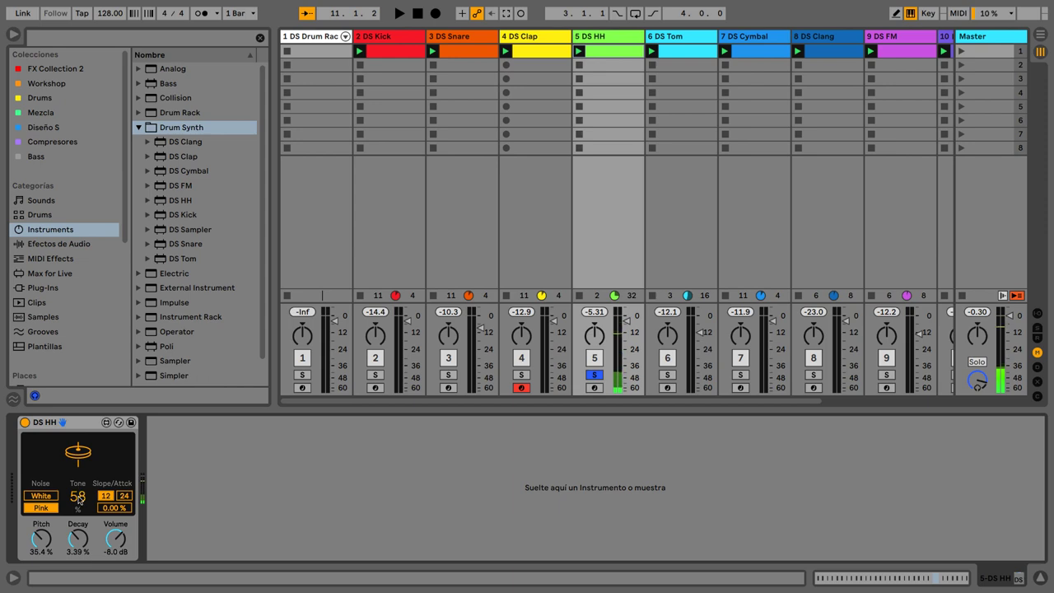
# Audition the hi-hat while lowering Tone to 15 % and raising it to 55 %, with Slope at 24 and Attack at 49.6 %
pyautogui.click(79, 467)
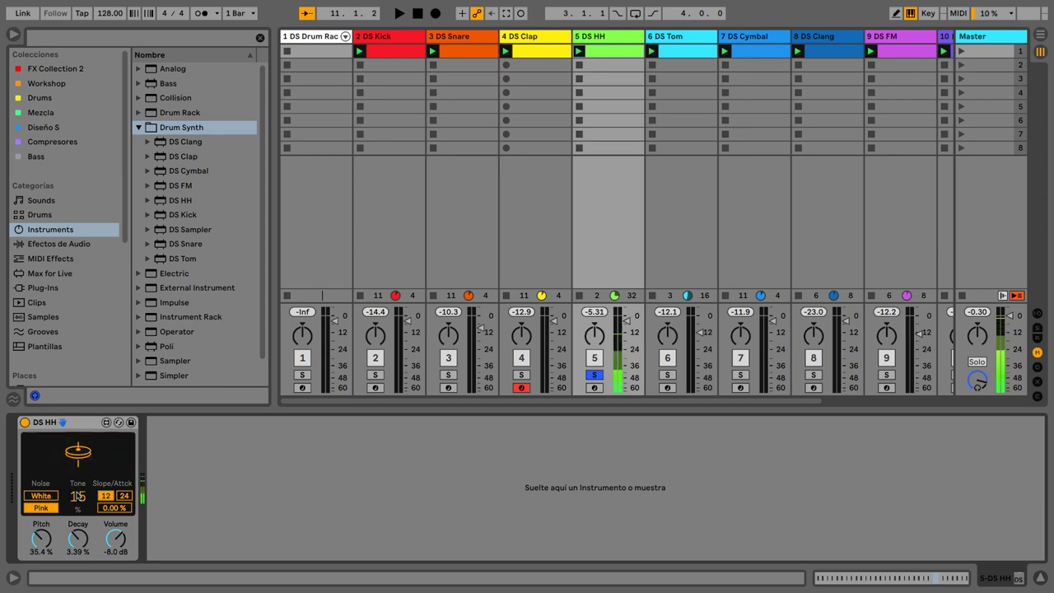
pyautogui.click(80, 463)
pyautogui.click(125, 497)
pyautogui.click(74, 460)
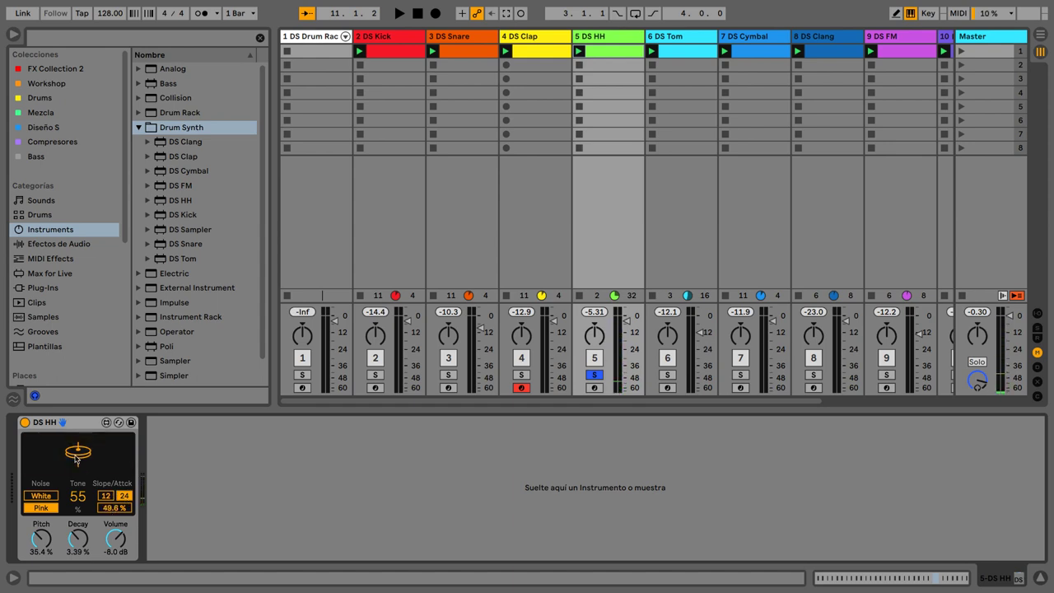
pyautogui.click(77, 460)
# Compare the hi-hat's 12 and 24 slopes by auditioning them, settling on 24 with Attack at 32.3 %
pyautogui.click(107, 497)
pyautogui.click(94, 470)
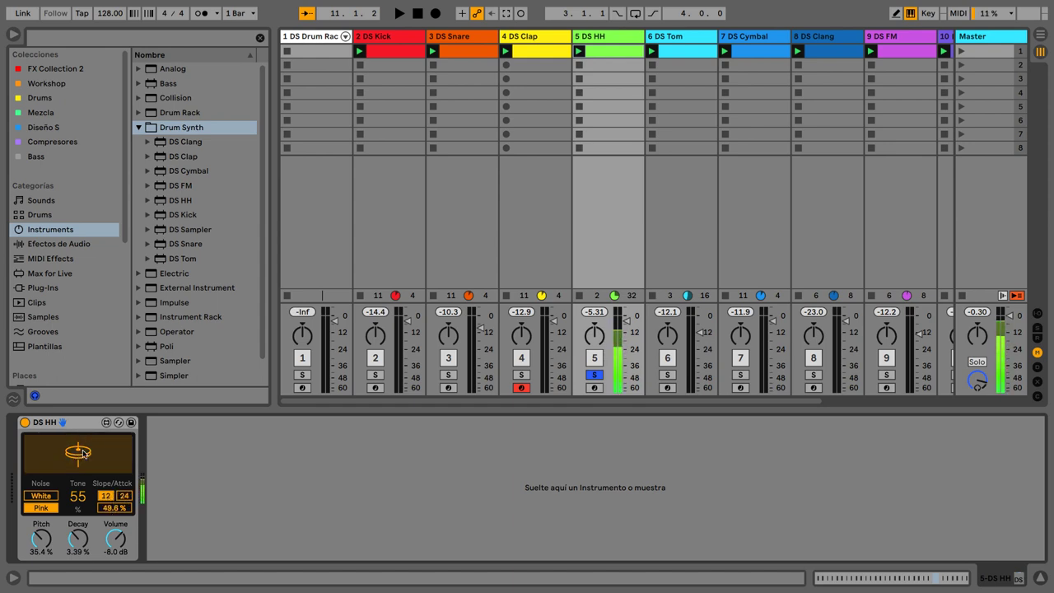
pyautogui.click(93, 470)
pyautogui.click(125, 496)
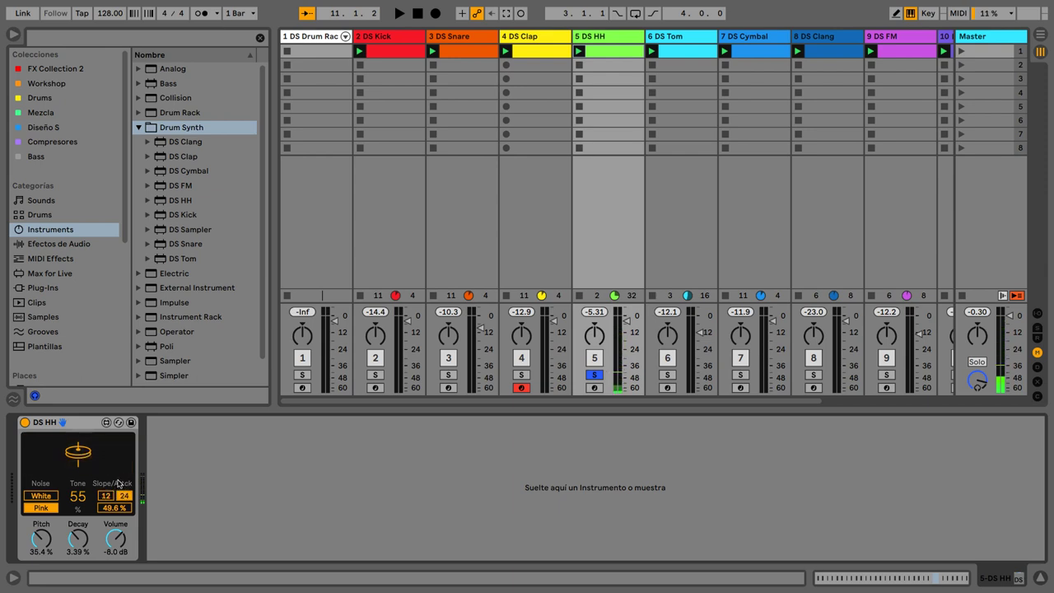
pyautogui.click(117, 484)
pyautogui.click(80, 463)
pyautogui.click(80, 466)
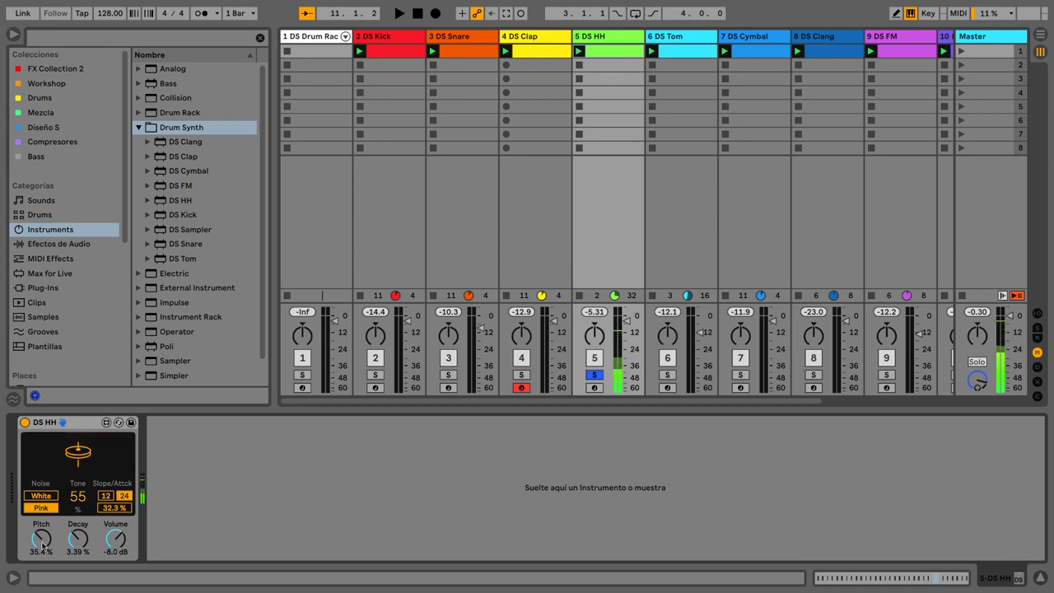
# Audition the hi-hat while lowering Pitch to 30.7 % and raising it to 34.6 %
pyautogui.moveTo(41, 539); pyautogui.dragTo(41, 548)
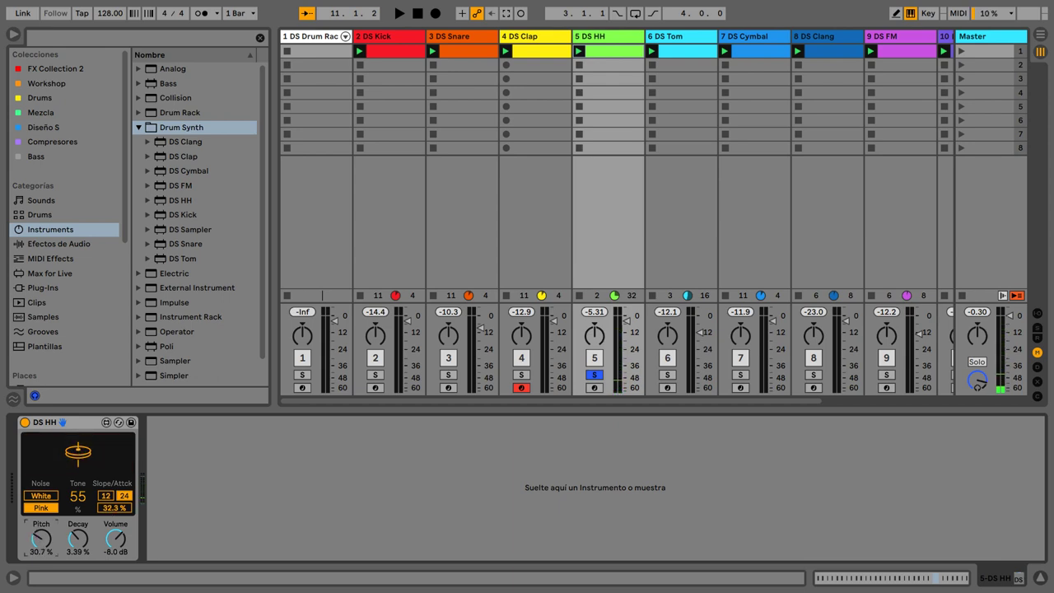
pyautogui.click(72, 463)
pyautogui.moveTo(46, 539); pyautogui.dragTo(46, 532)
pyautogui.click(80, 452)
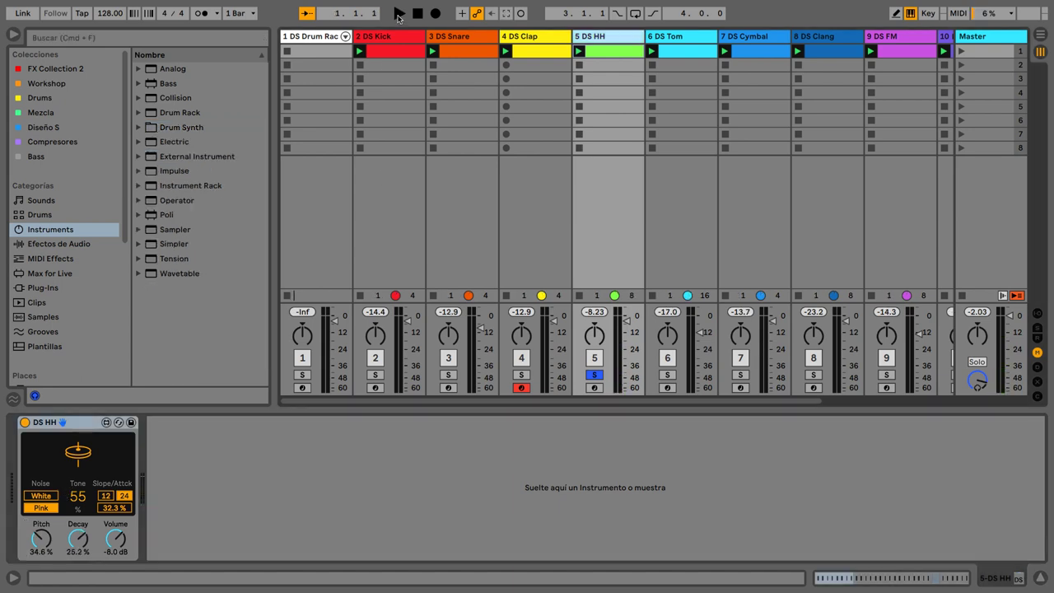
# Start playback and set the hi-hat's Tone to 26 %, Attack to 7.87 % and Decay to 53.0 %
pyautogui.click(398, 14)
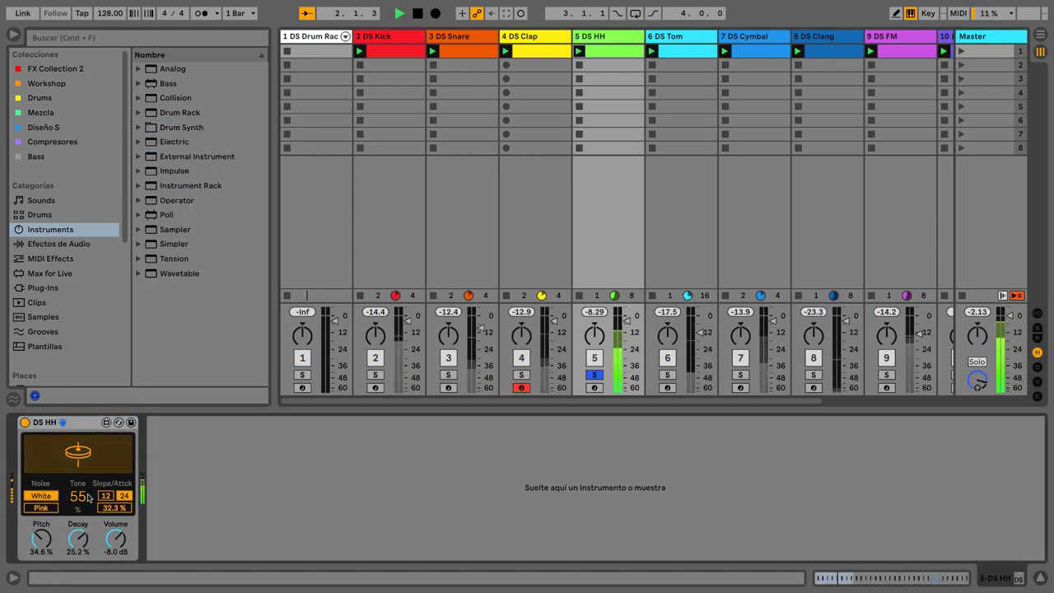
pyautogui.moveTo(88, 497); pyautogui.dragTo(78, 580)
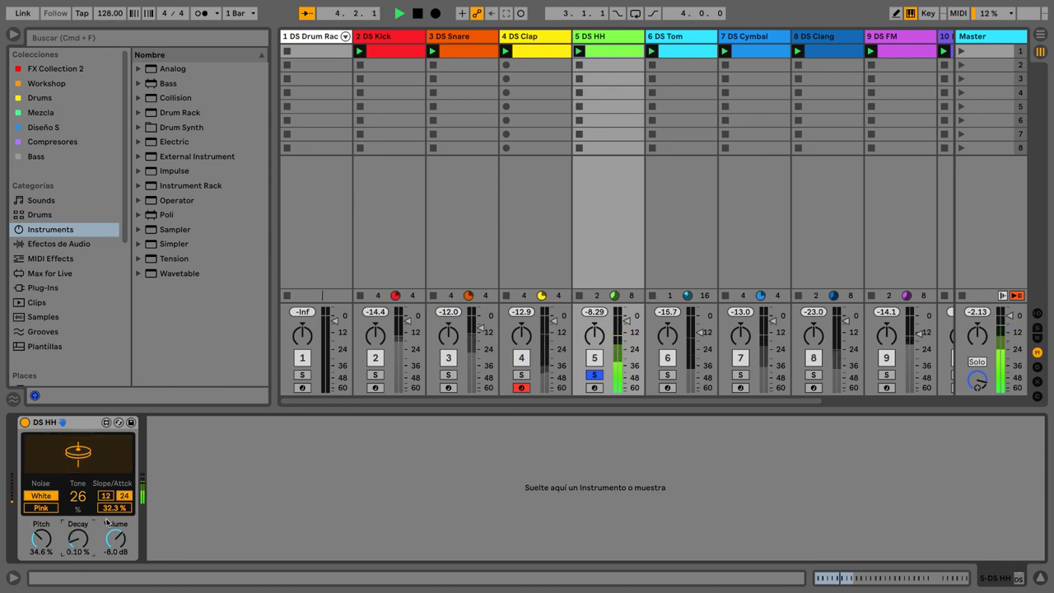
pyautogui.moveTo(115, 508)
pyautogui.mouseDown()
pyautogui.moveTo(114, 543)
pyautogui.moveTo(114, 494)
pyautogui.mouseUp()
pyautogui.moveTo(79, 539); pyautogui.dragTo(78, 483)
# Set the hi-hat's Pitch to 39.4 % and Tone to 46 %, then stop playback and unsolo the track
pyautogui.moveTo(41, 539); pyautogui.dragTo(41, 535)
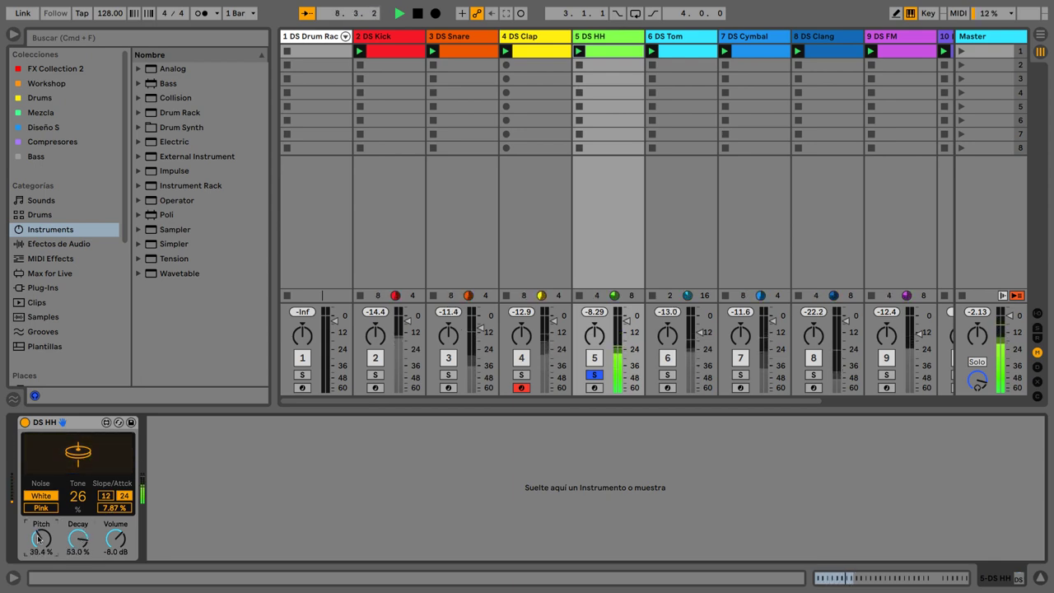
pyautogui.moveTo(78, 496); pyautogui.dragTo(77, 477)
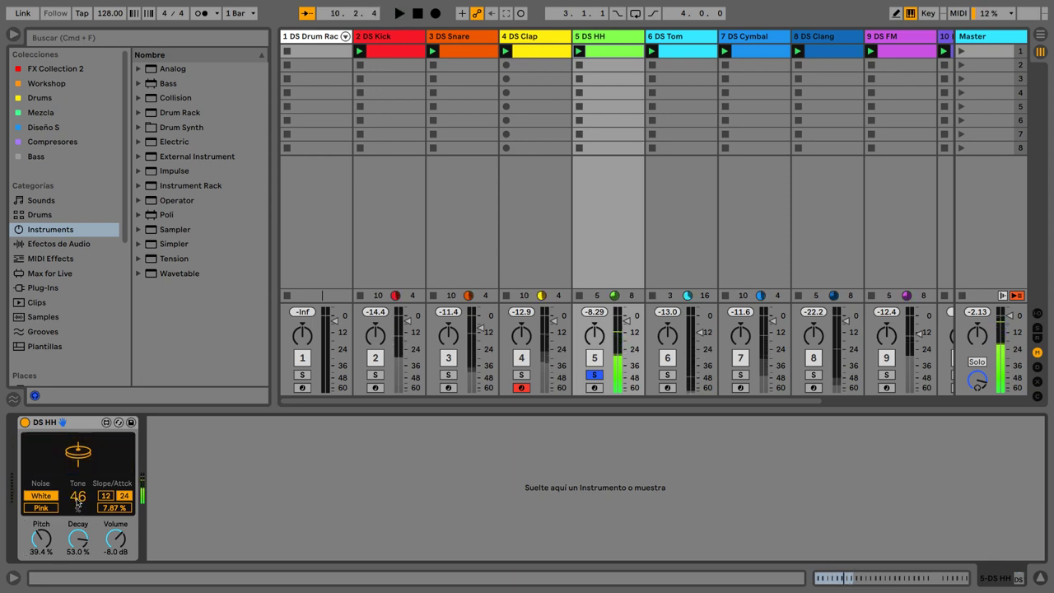
pyautogui.click(594, 374)
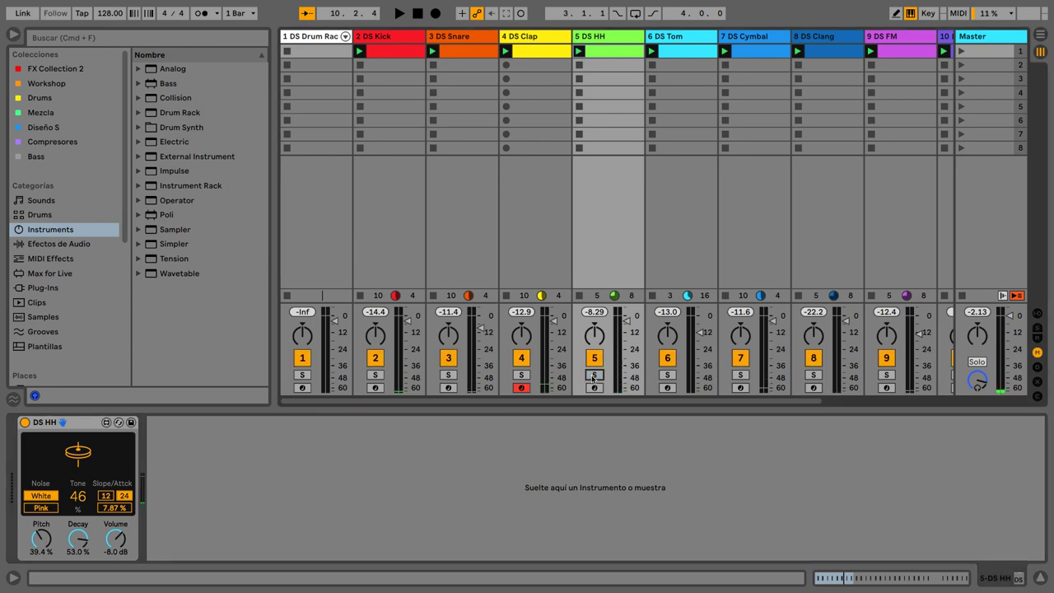
# Select the DS Tom track and audition the tom while raising Pitch to 68 %
pyautogui.click(676, 42)
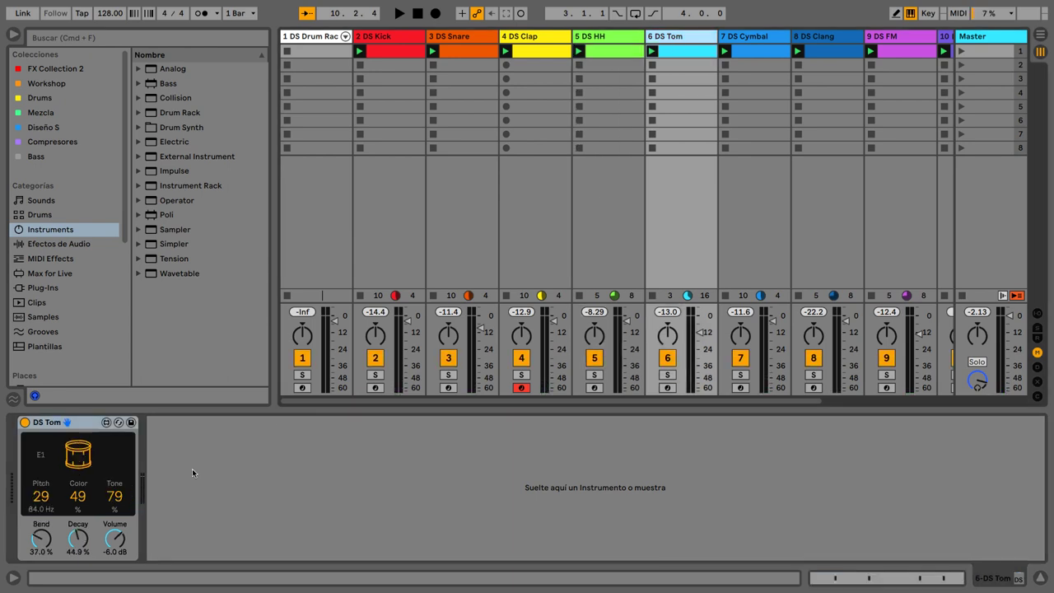
pyautogui.click(81, 459)
pyautogui.moveTo(47, 497); pyautogui.dragTo(39, 482)
pyautogui.click(71, 463)
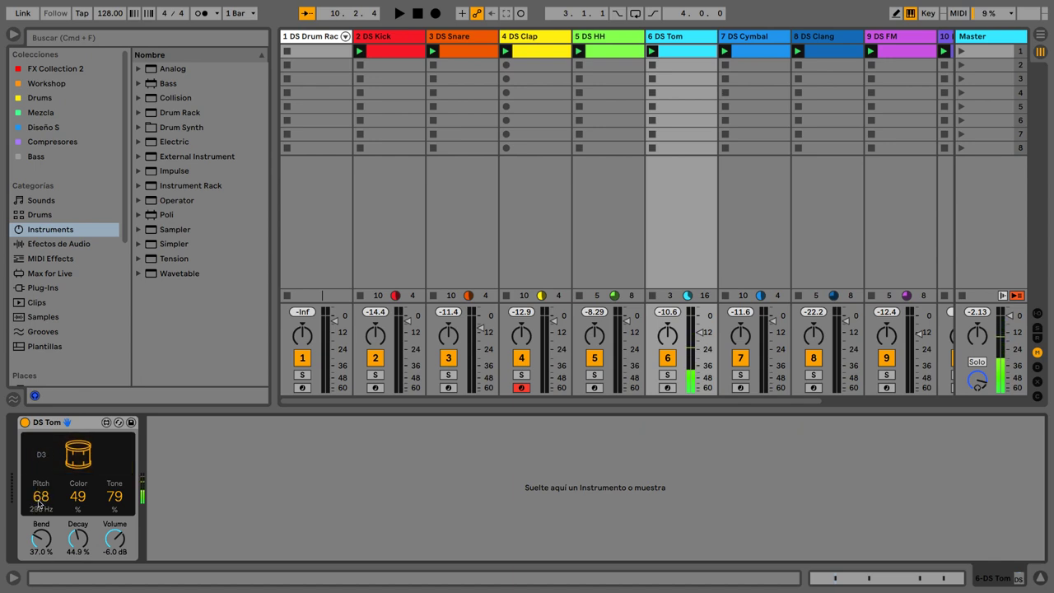
pyautogui.click(80, 459)
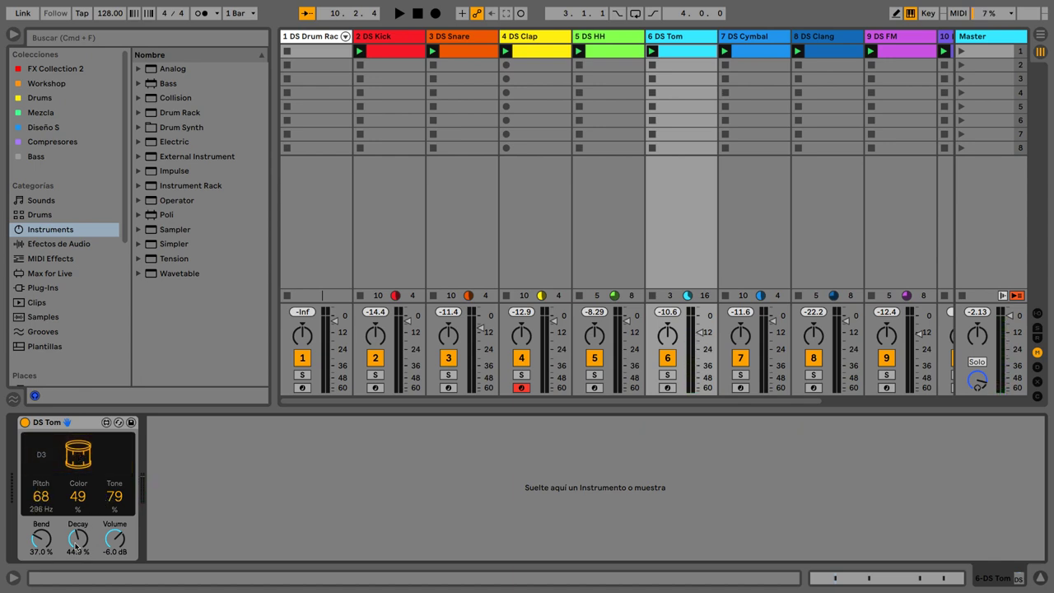
# Audition the tom with Decay at 62.2 % and 0.00 %, settling on 21.3 %
pyautogui.click(76, 466)
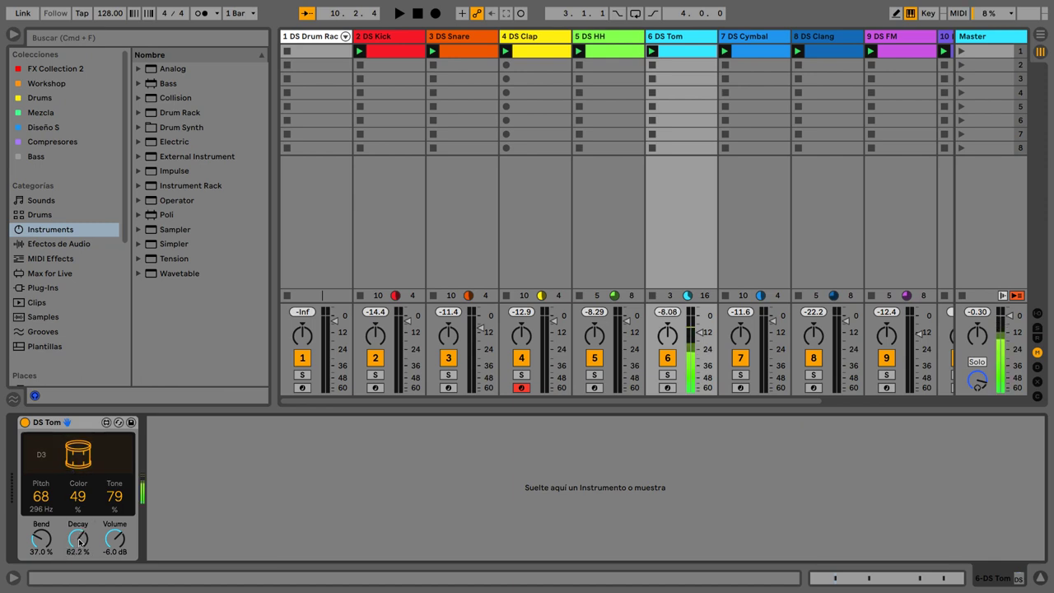
pyautogui.moveTo(79, 538); pyautogui.dragTo(79, 587)
pyautogui.click(83, 464)
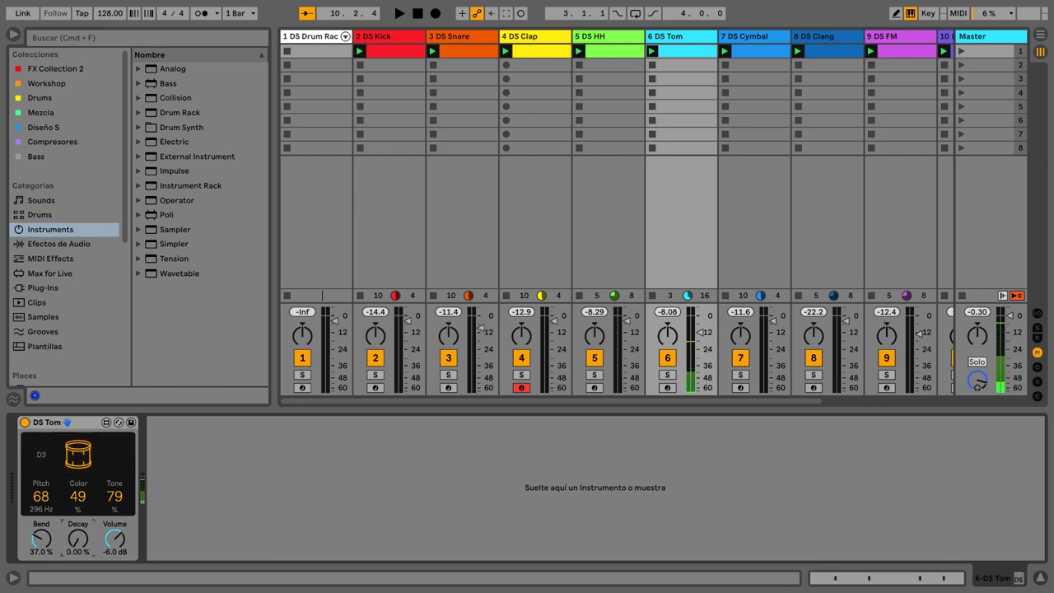
pyautogui.moveTo(79, 540); pyautogui.dragTo(79, 514)
pyautogui.click(79, 459)
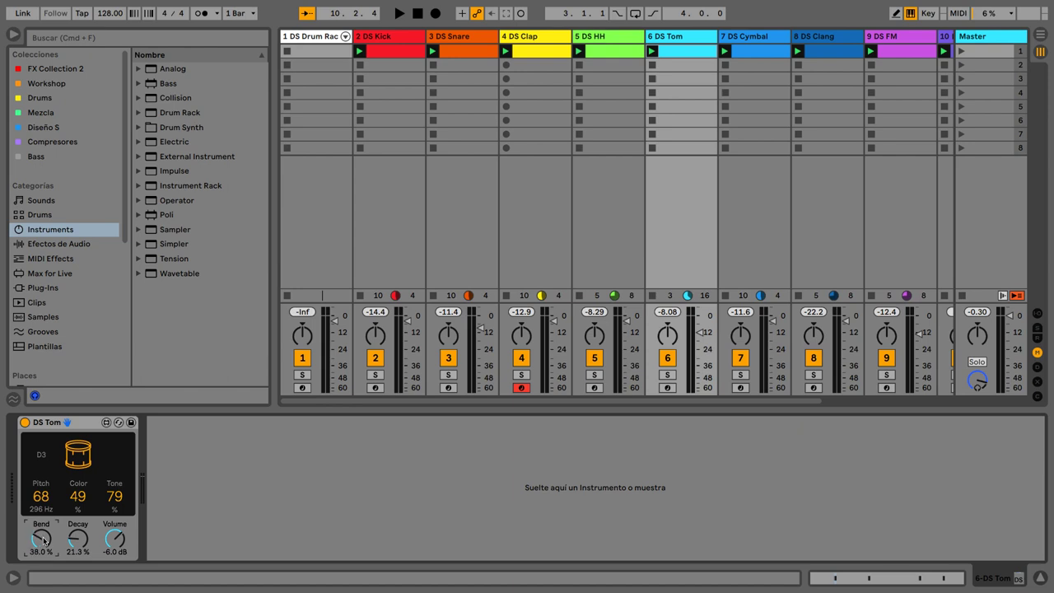
# Audition the tom while raising Bend to 114 % and lowering it to 40.0 %
pyautogui.click(78, 459)
pyautogui.moveTo(42, 540); pyautogui.dragTo(42, 494)
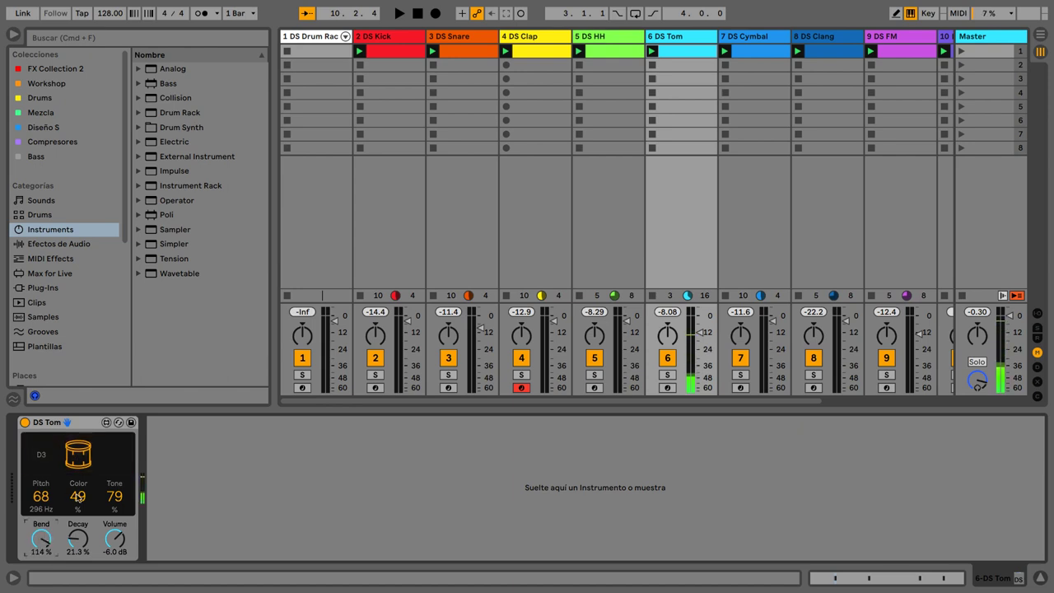
pyautogui.click(79, 470)
pyautogui.moveTo(44, 539); pyautogui.dragTo(44, 583)
pyautogui.click(78, 470)
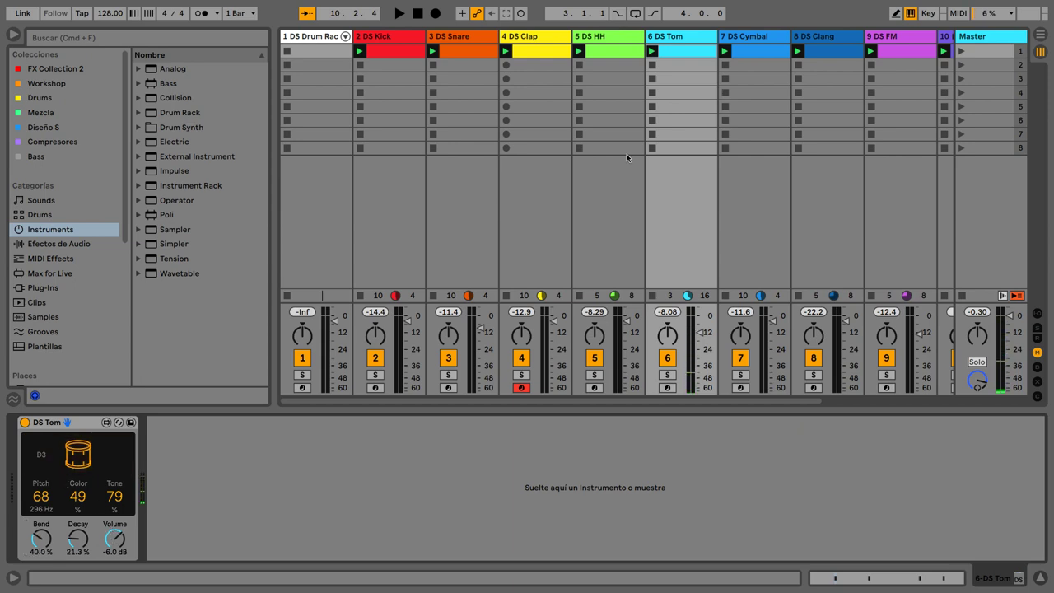
# Select the DS Cymbal track and audition the cymbal while lowering Tone to 2 %
pyautogui.click(750, 37)
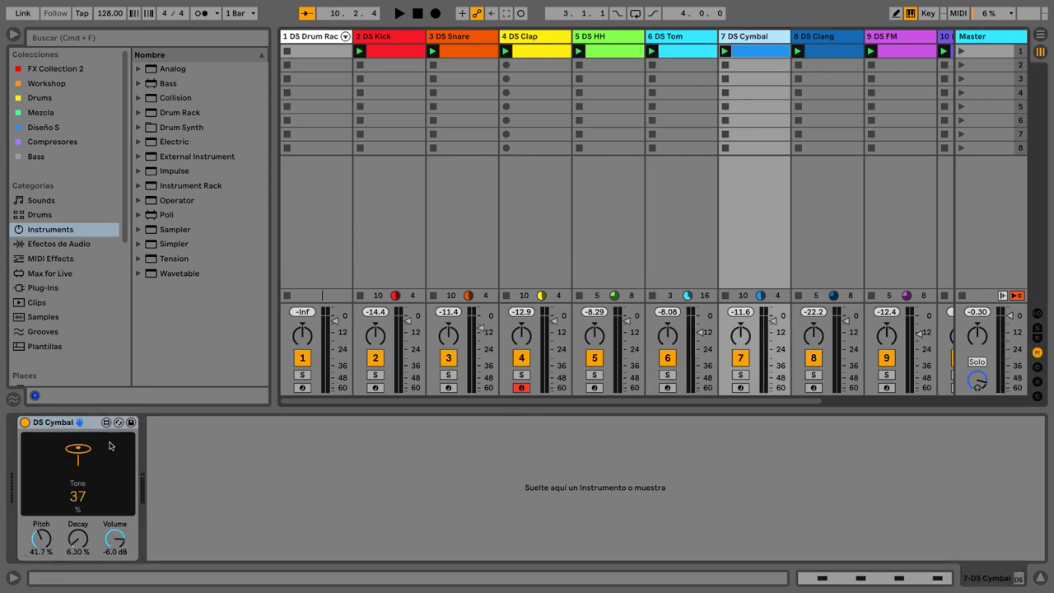
pyautogui.click(85, 450)
pyautogui.moveTo(82, 491); pyautogui.dragTo(82, 521)
pyautogui.click(82, 458)
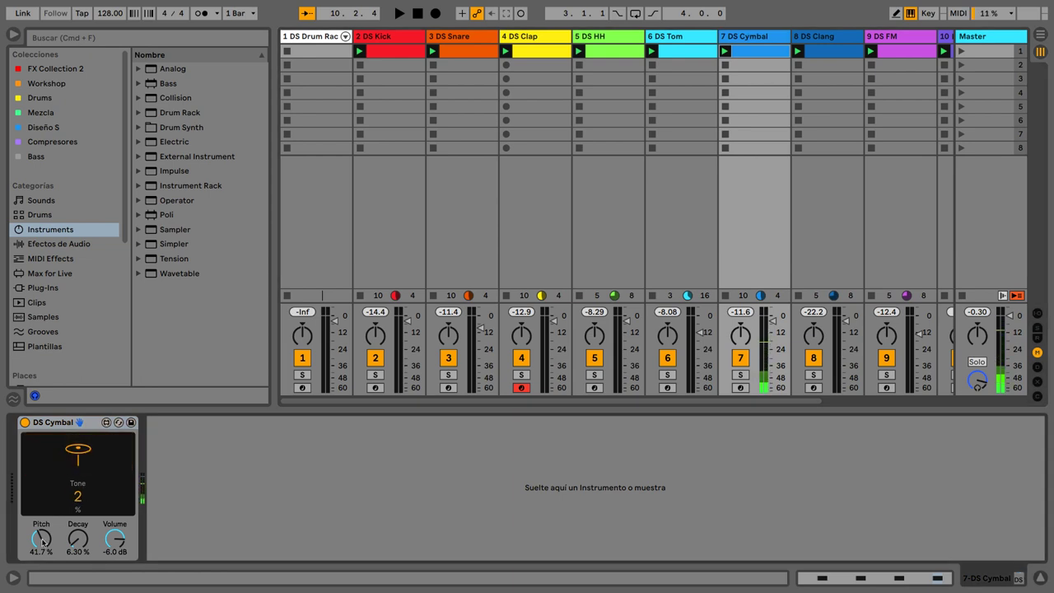
# Set the cymbal's Decay to 44.1 % and Pitch to 72.4 %, auditioning the sound
pyautogui.moveTo(77, 538); pyautogui.dragTo(46, 513)
pyautogui.click(79, 461)
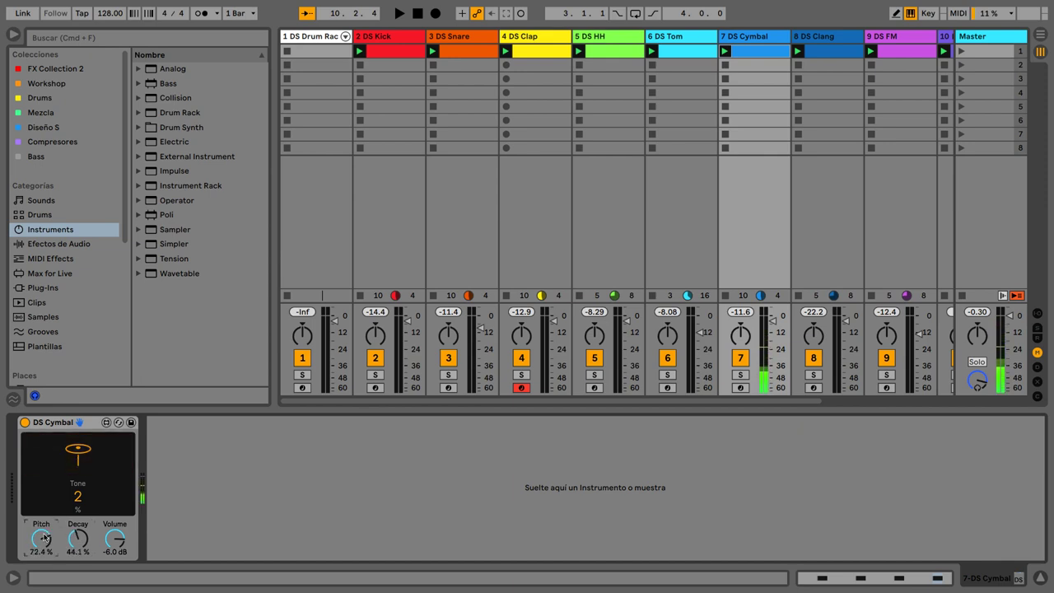
pyautogui.click(79, 466)
# Select the DS Clang track and audition the clang while lowering Tone A to 17 % and adjusting Decay
pyautogui.hscroll(4, 499, 259)
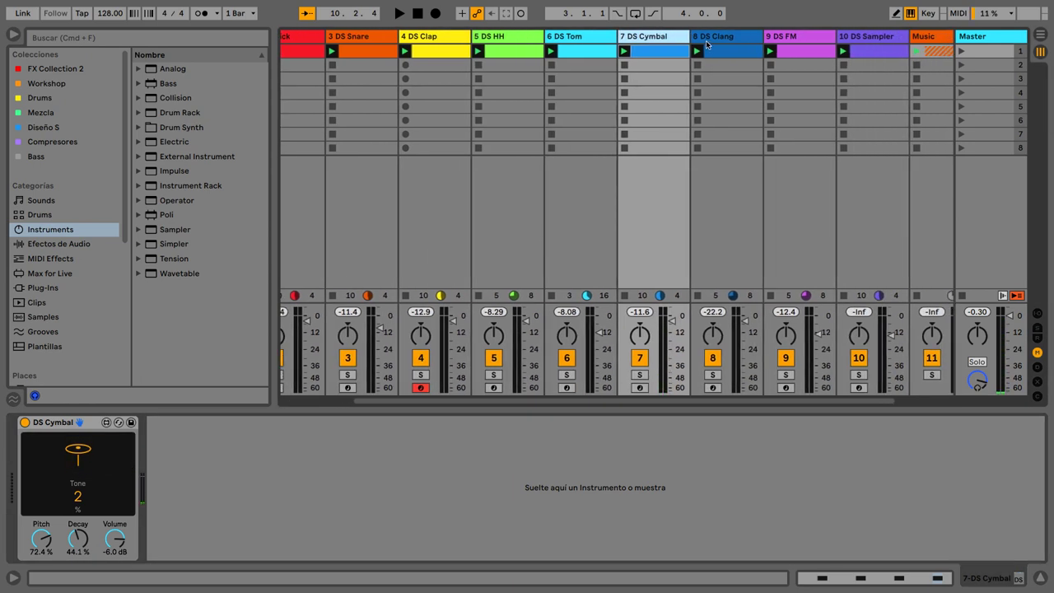
pyautogui.click(707, 44)
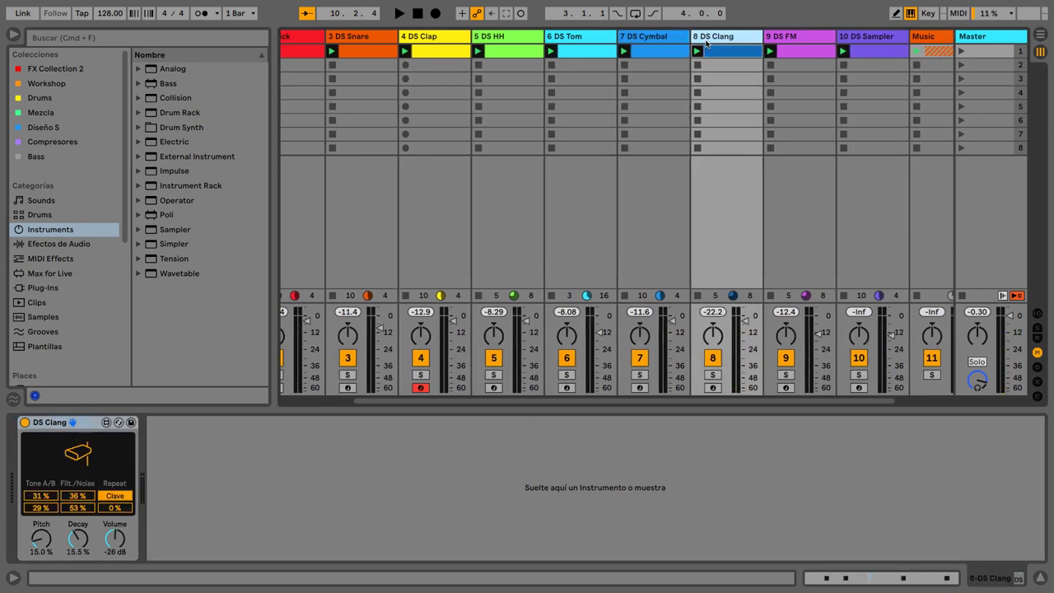
pyautogui.click(80, 459)
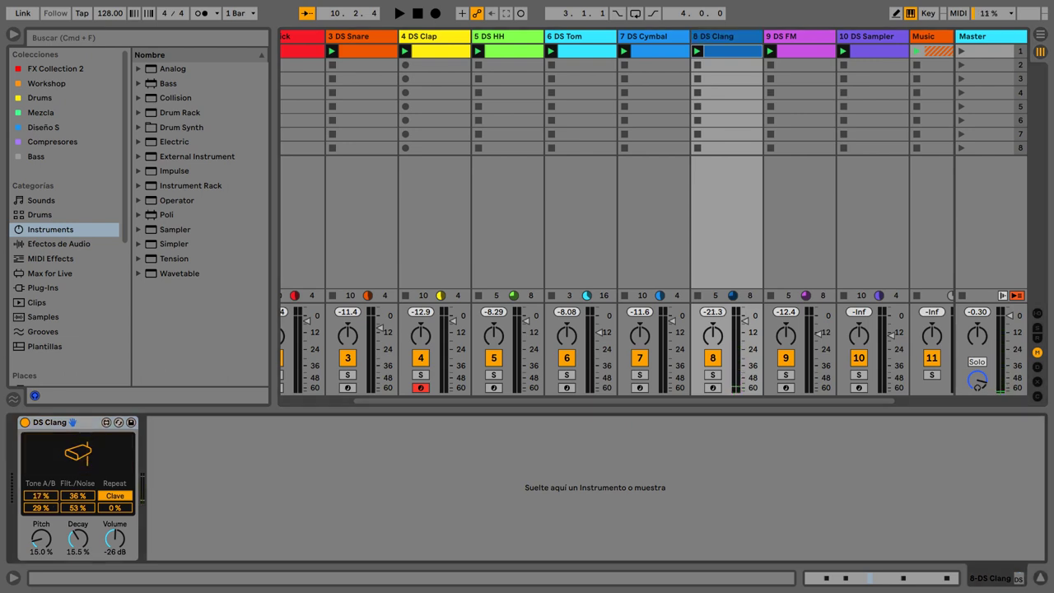
pyautogui.click(80, 453)
pyautogui.click(83, 453)
pyautogui.moveTo(76, 540); pyautogui.dragTo(58, 546)
# Arm the DS FM track and play it while setting Tone to 72 %, Feedback to 16 % and Pitch to 22
pyautogui.click(779, 37)
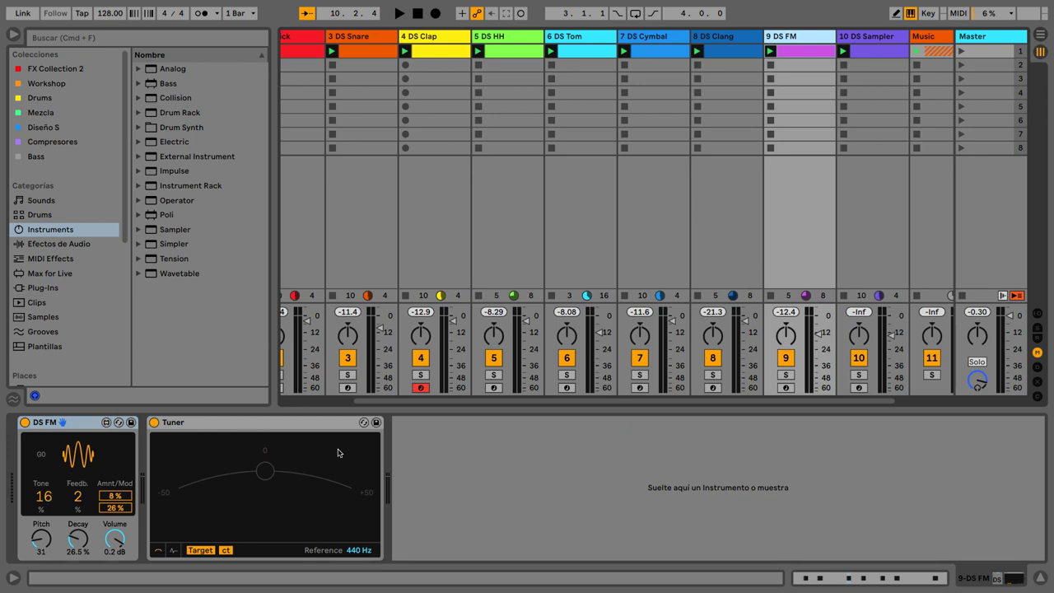
pyautogui.click(785, 387)
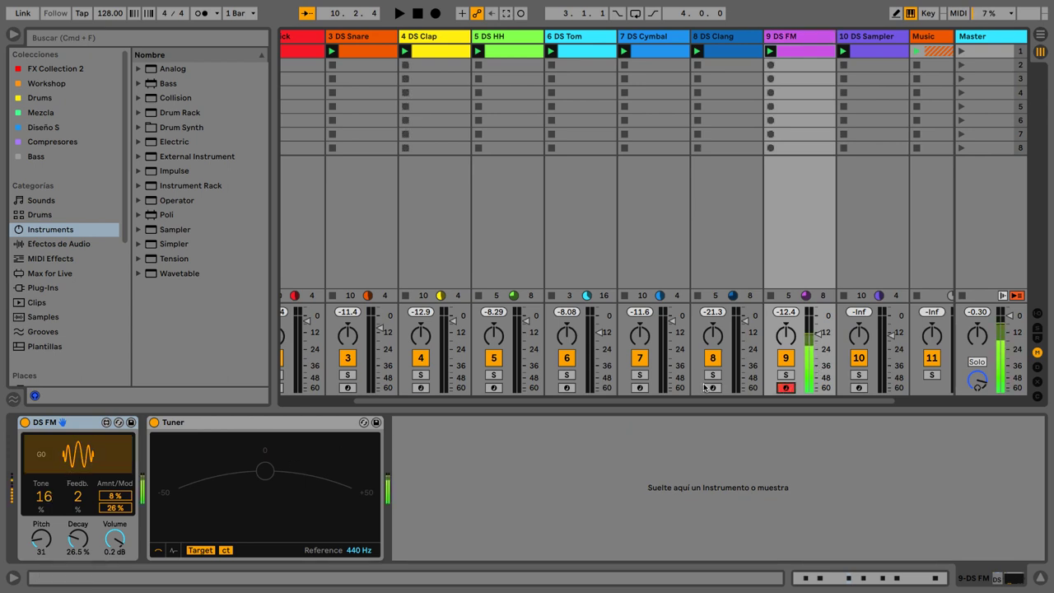
pyautogui.moveTo(44, 497); pyautogui.dragTo(43, 461)
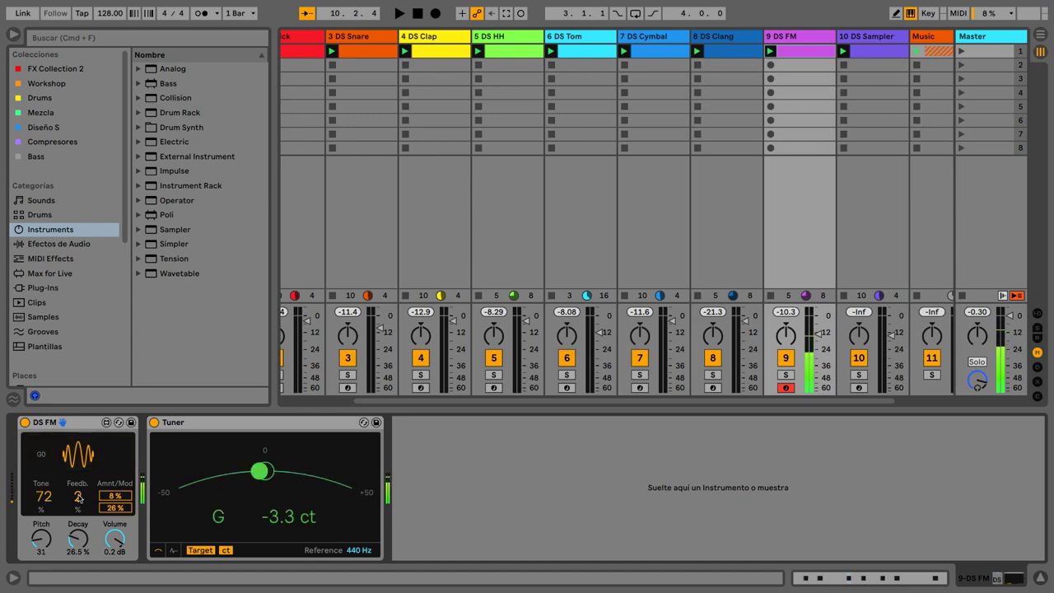
pyautogui.moveTo(79, 497)
pyautogui.mouseDown()
pyautogui.moveTo(78, 471)
pyautogui.moveTo(78, 486)
pyautogui.mouseUp()
pyautogui.moveTo(41, 539)
pyautogui.mouseDown()
pyautogui.moveTo(41, 525)
pyautogui.moveTo(44, 537)
pyautogui.mouseUp()
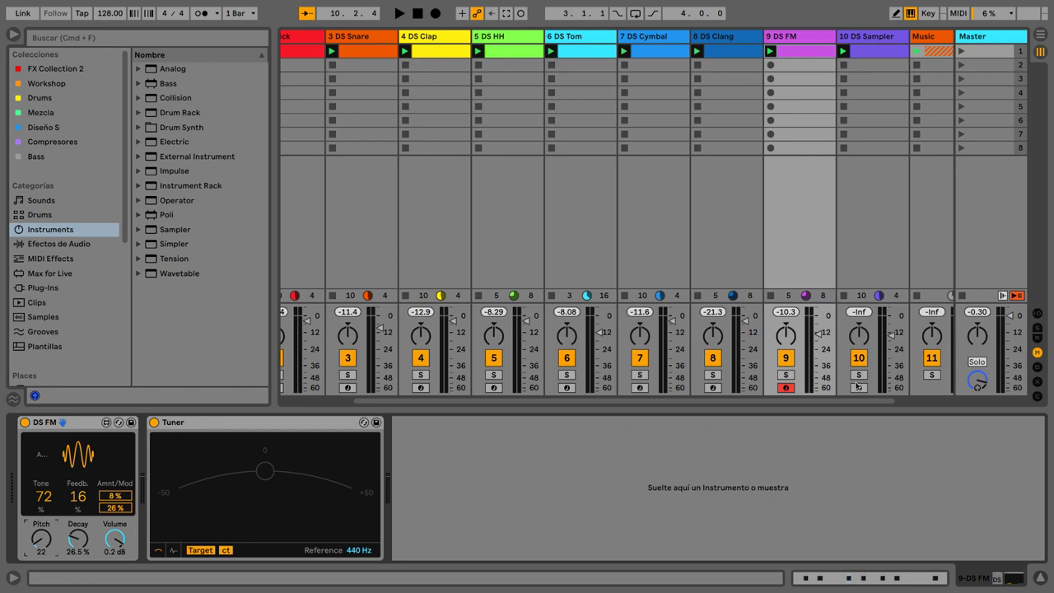
# Solo the DS FM track and play its clip while raising Feedback to 36 % and Amount to 54 %
pyautogui.click(786, 376)
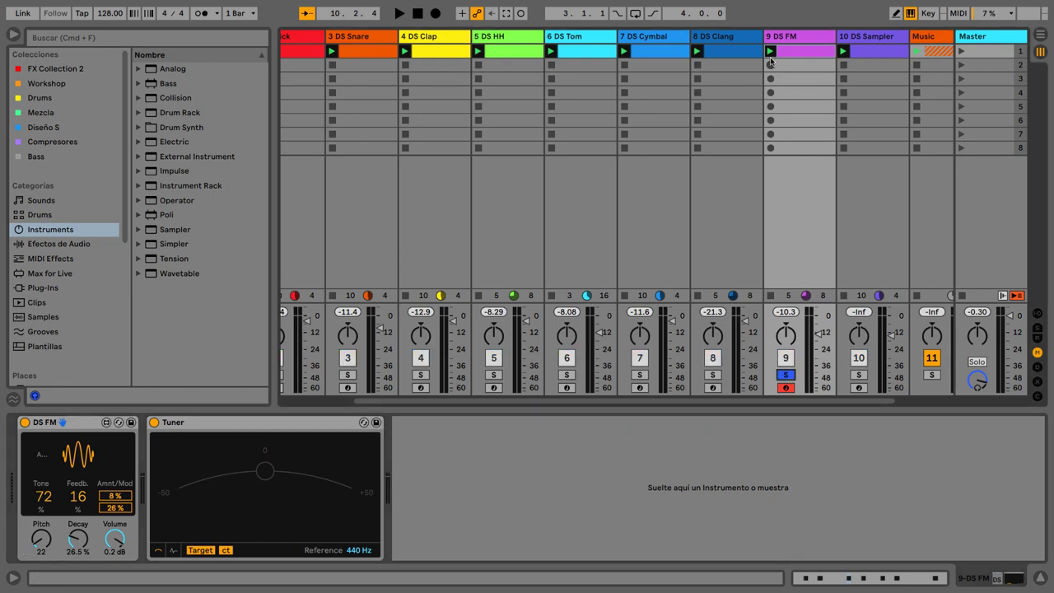
pyautogui.click(770, 53)
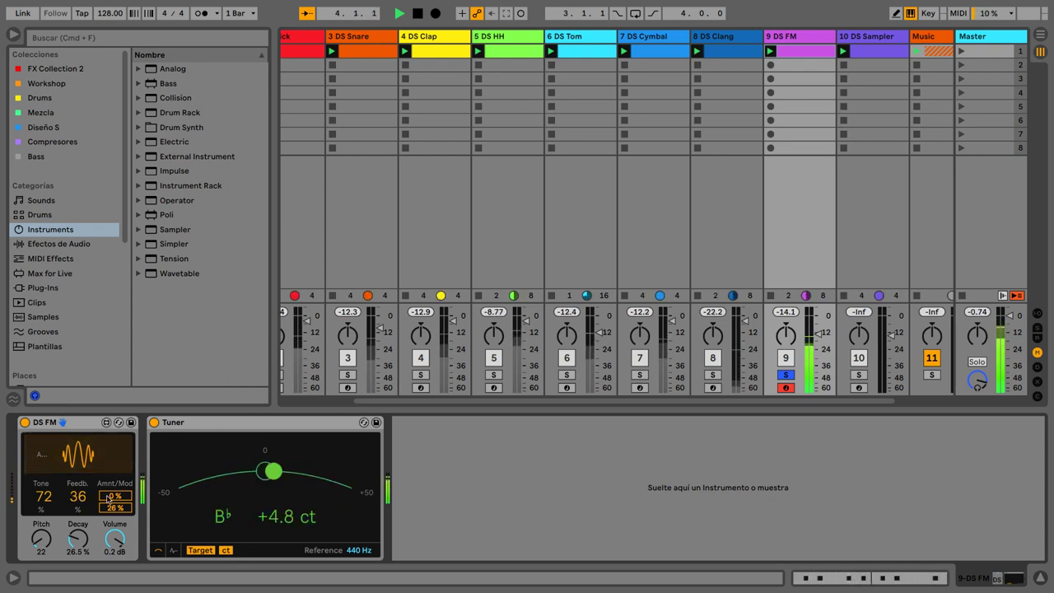
pyautogui.moveTo(107, 499); pyautogui.dragTo(107, 454)
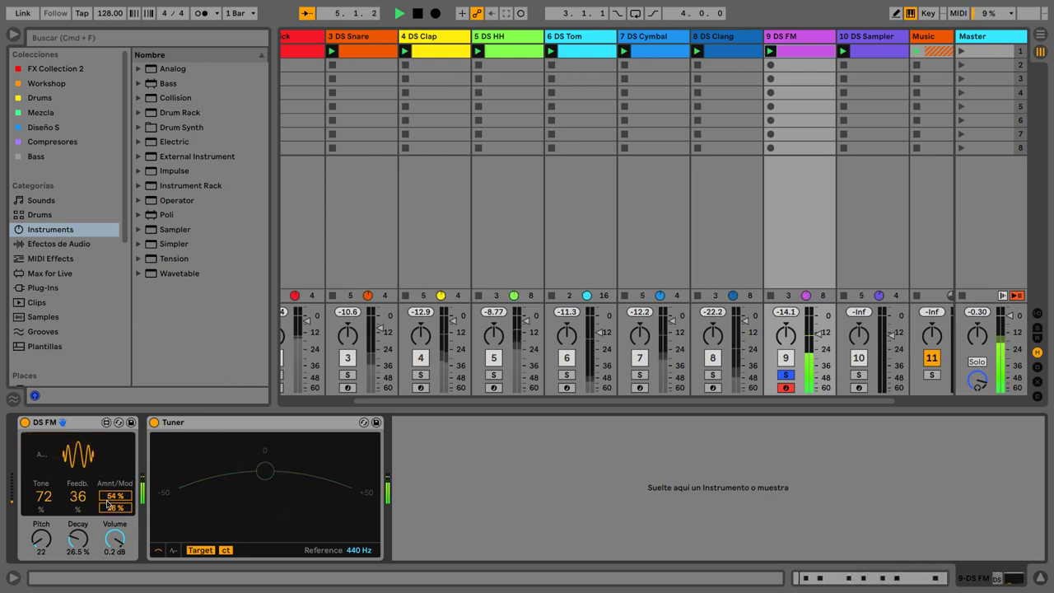
# Set the FM drum's Mod to 48 %, Pitch to 38, Tone to 39 %, Feedback to 0 % and Amount to 15 %, and stop playback
pyautogui.moveTo(115, 508); pyautogui.dragTo(41, 524)
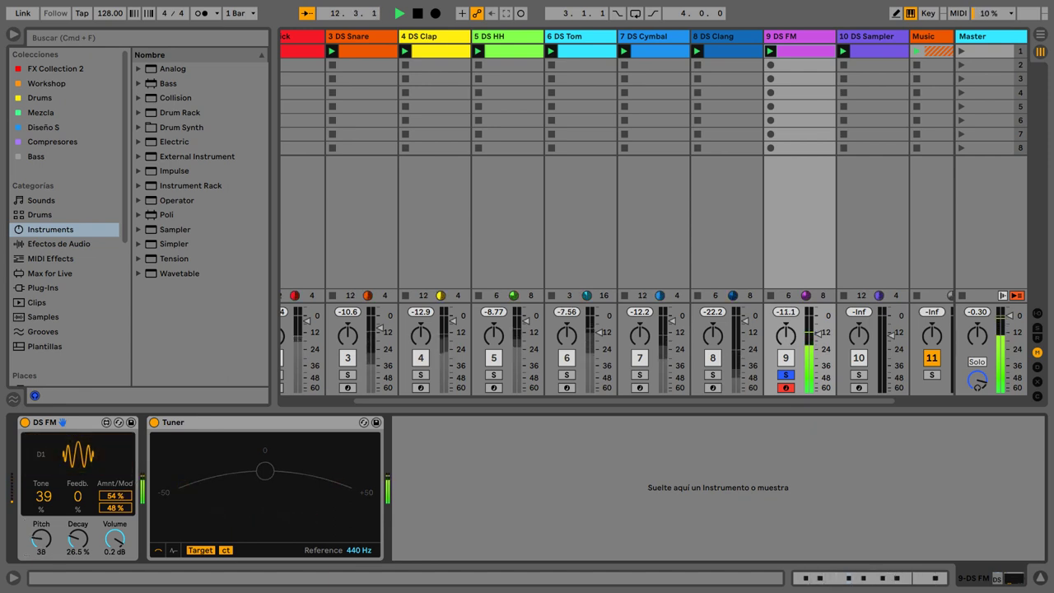
pyautogui.moveTo(115, 495); pyautogui.dragTo(115, 528)
pyautogui.press('space')
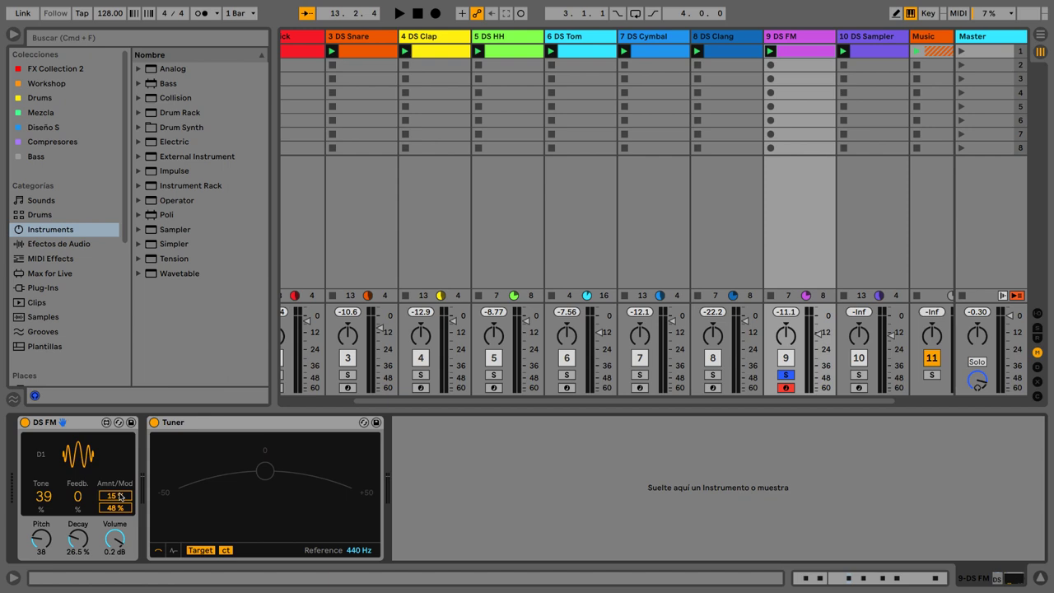
# Activate the DS Sampler device on its track, set Length to 8 %, and arm and solo the track
pyautogui.hscroll(2, 734, 215)
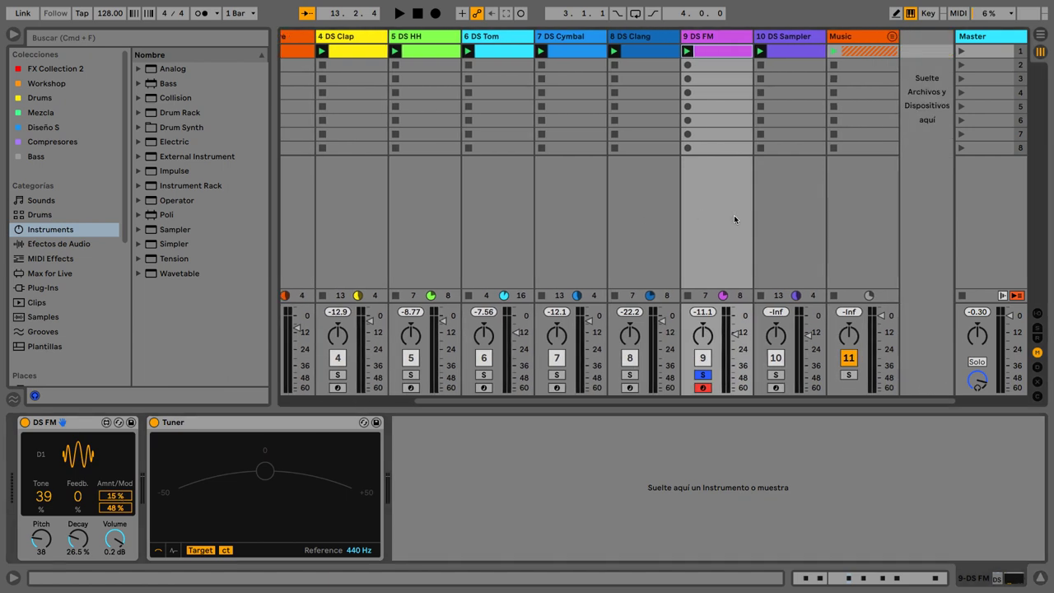
pyautogui.click(779, 38)
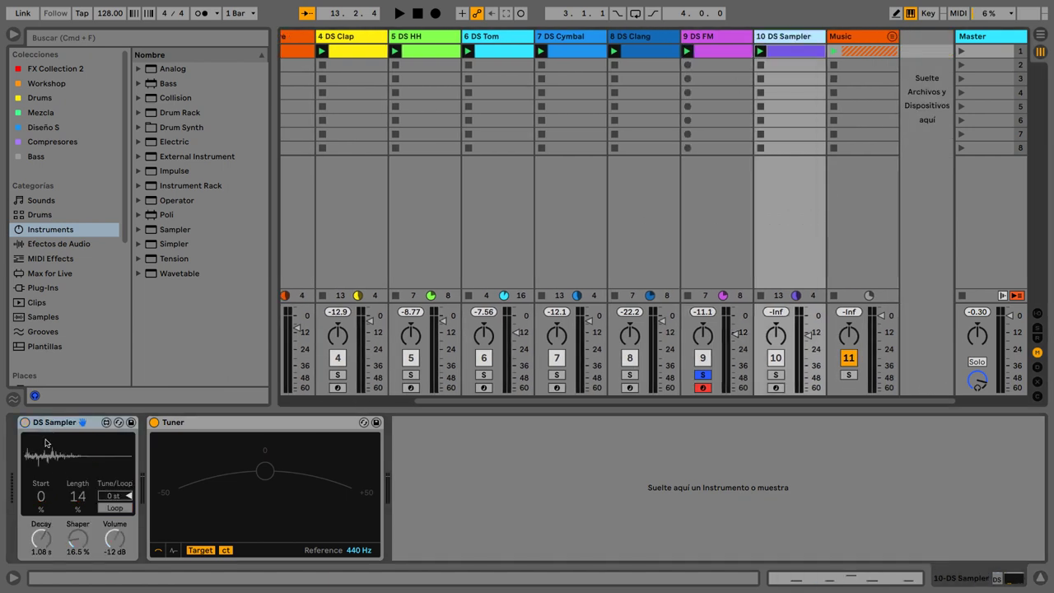
pyautogui.click(26, 422)
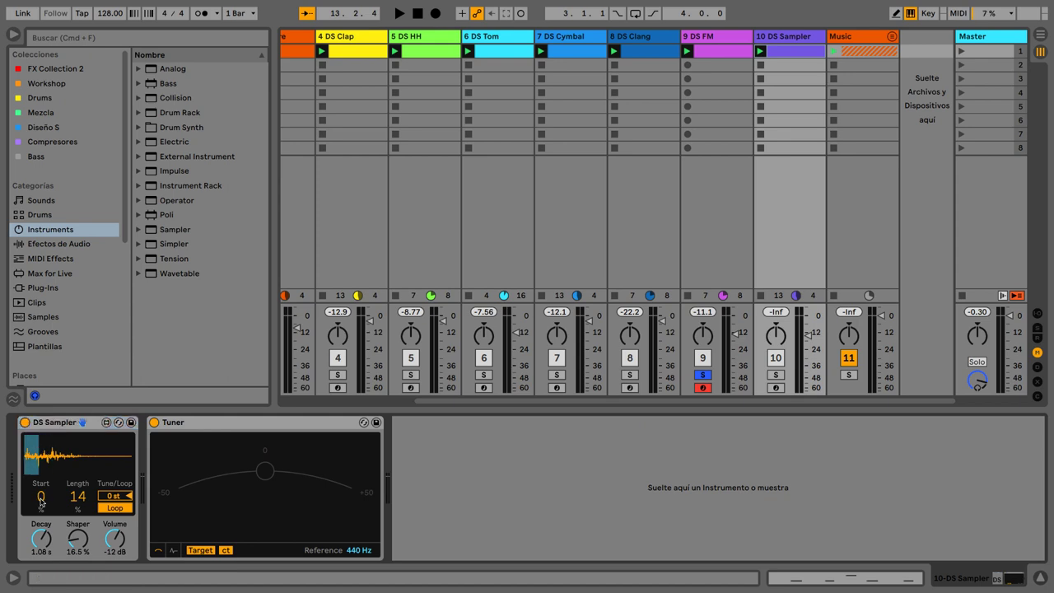
pyautogui.moveTo(41, 498); pyautogui.dragTo(76, 500)
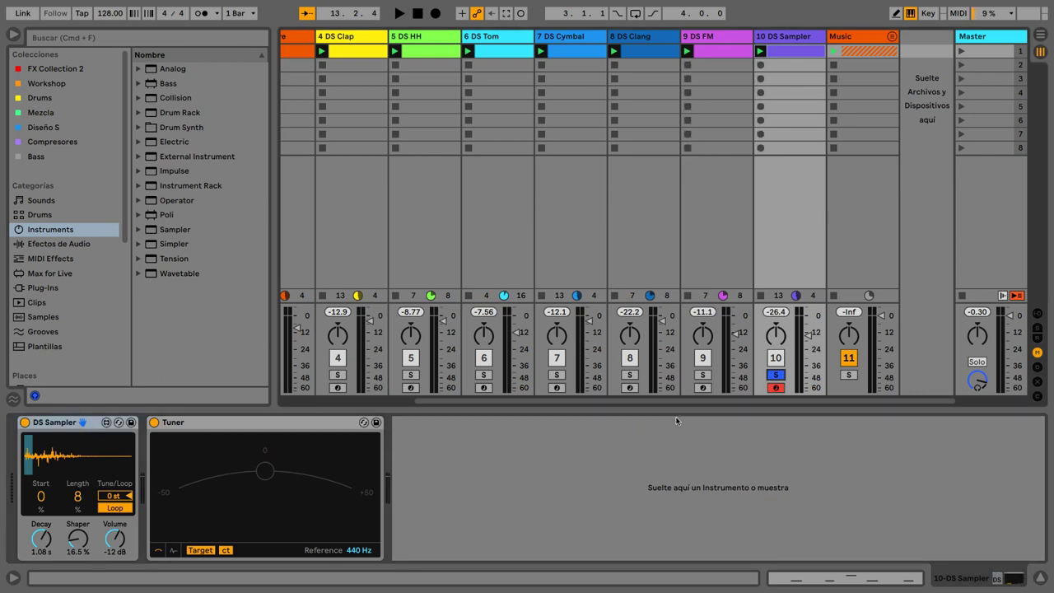
# Play a few notes to audition the looped sample in DS Sampler
pyautogui.press('a')
pyautogui.press('d')
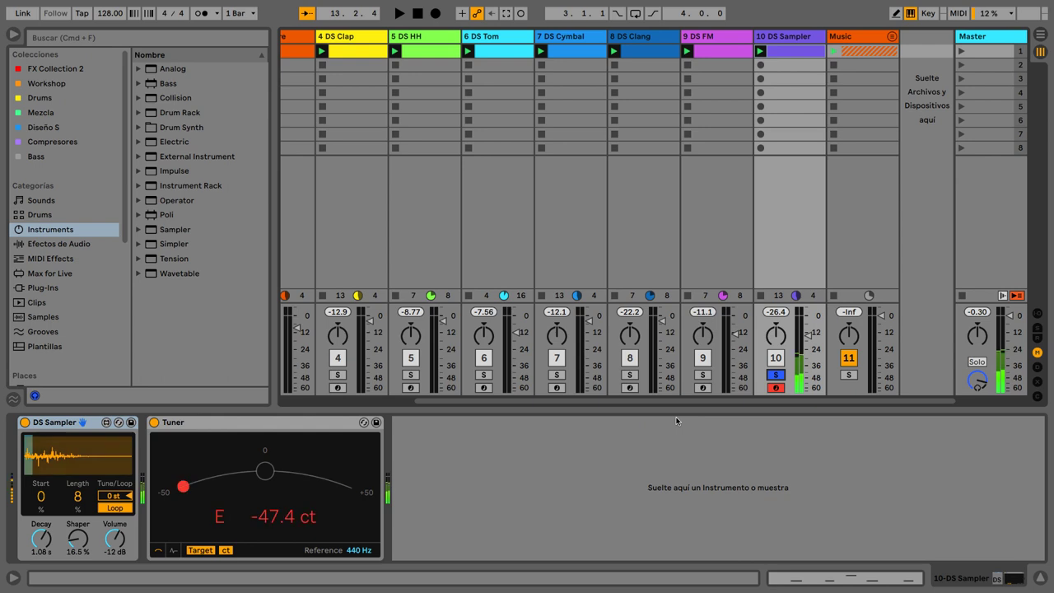
pyautogui.press('a')
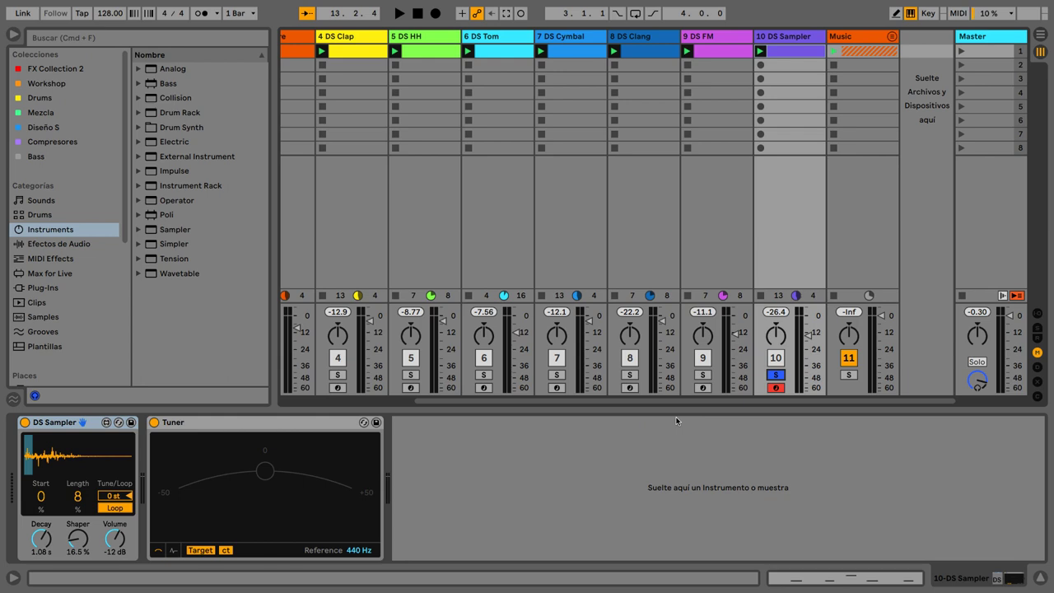
# Unsolo the DS Sampler track, mute the Music track, and launch scene 1 from the start
pyautogui.click(776, 376)
pyautogui.click(850, 361)
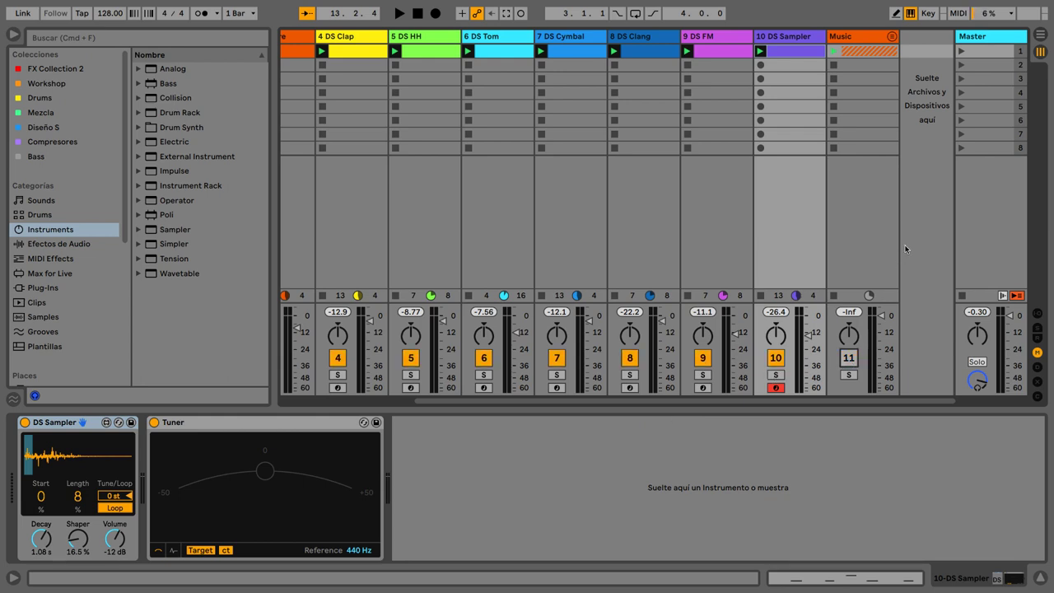
pyautogui.click(419, 15)
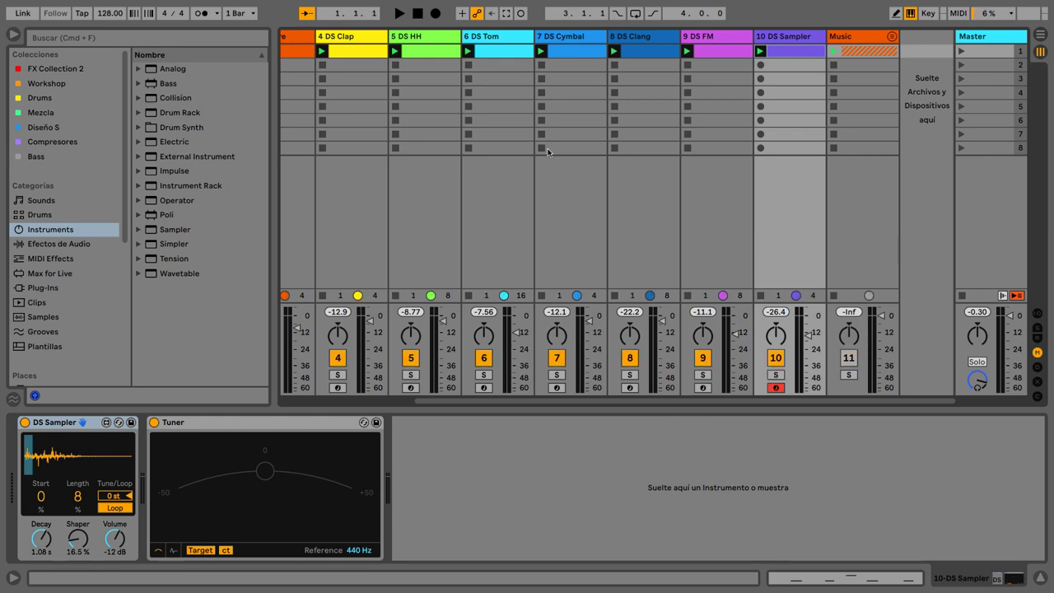
pyautogui.hscroll(-3, 548, 151)
pyautogui.click(960, 53)
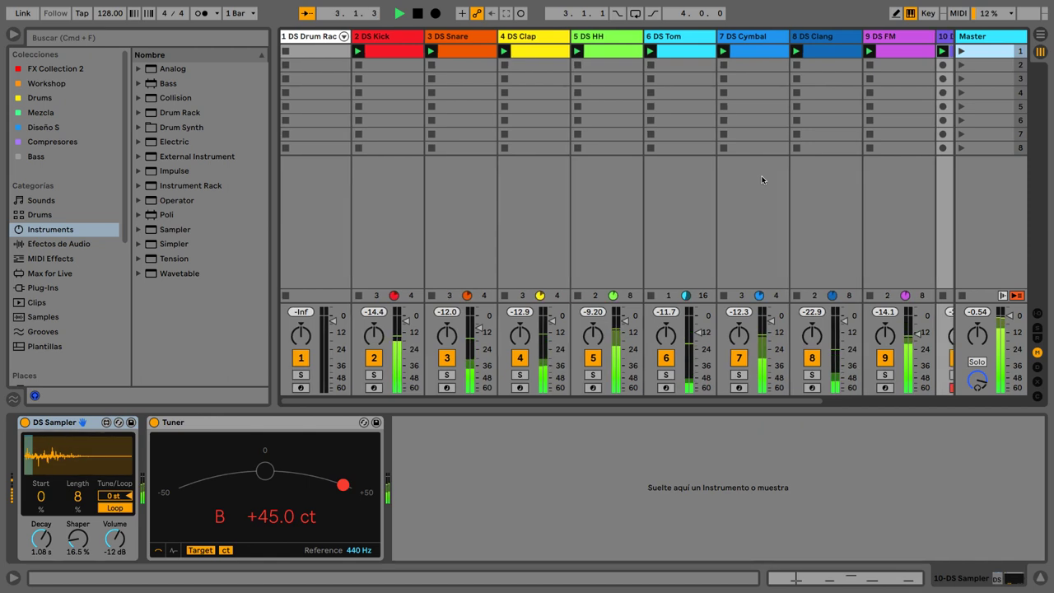
# Unmute the Music track to listen to it together with the playing drum tracks
pyautogui.hscroll(5, 762, 180)
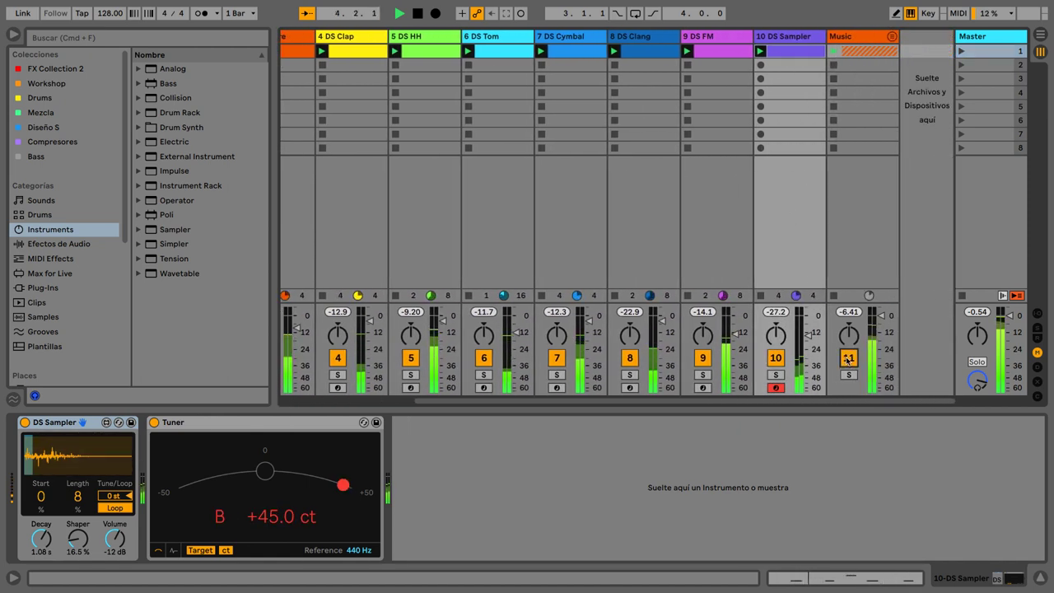
pyautogui.hscroll(-5, 799, 247)
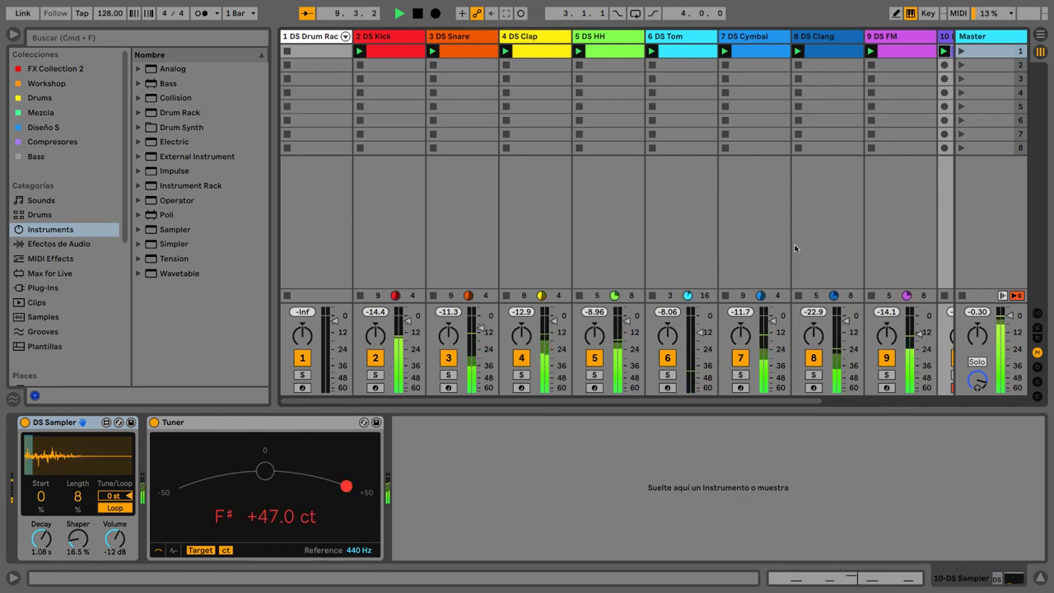
pyautogui.hscroll(4, 795, 249)
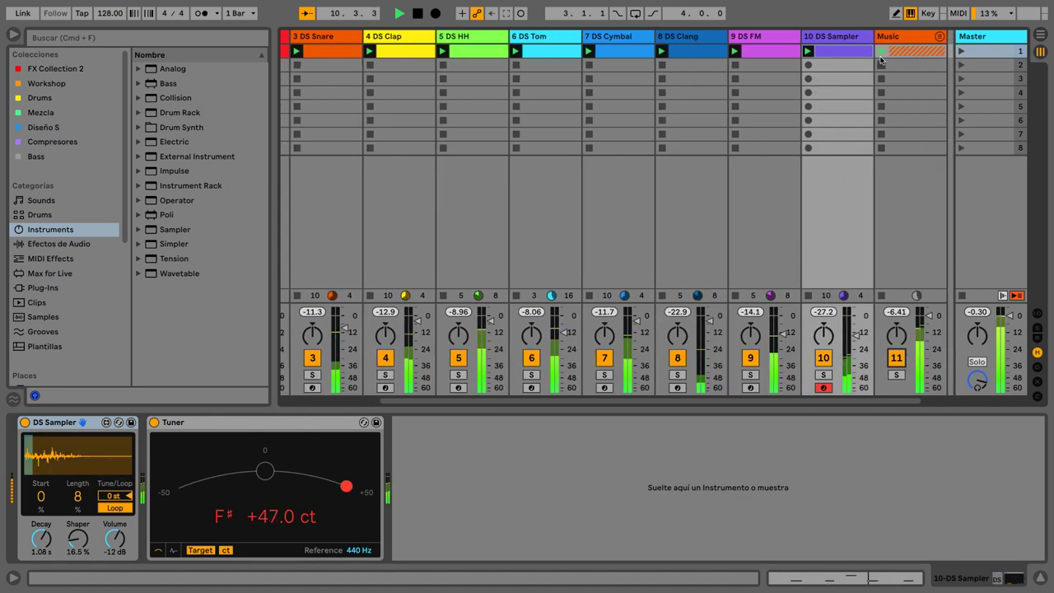
# Stop and relaunch the Music track's clip with the track muted, and stop playback
pyautogui.click(882, 66)
pyautogui.hscroll(-3, 727, 220)
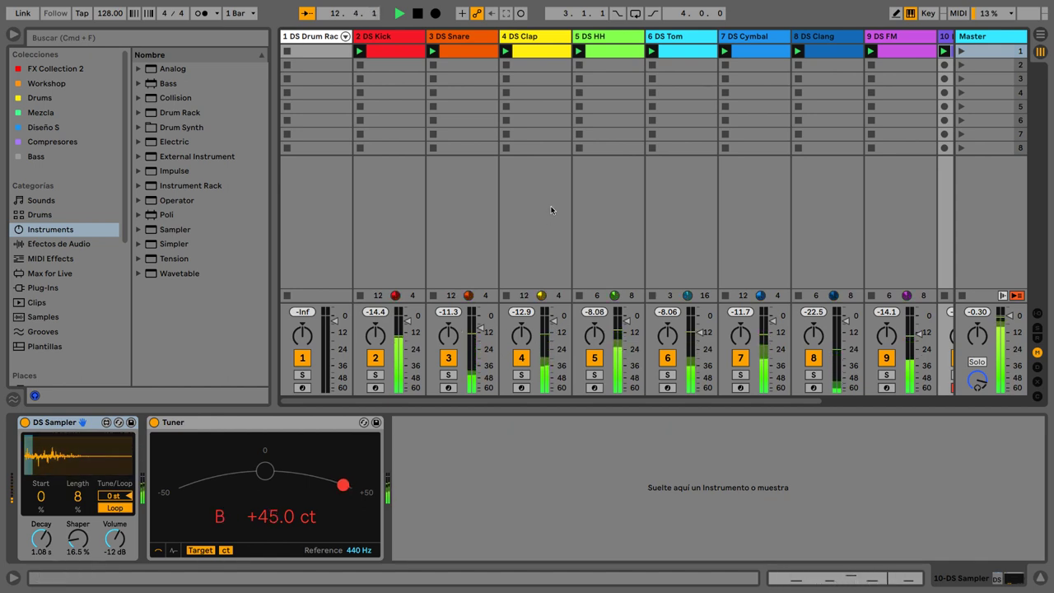
pyautogui.hscroll(3, 552, 210)
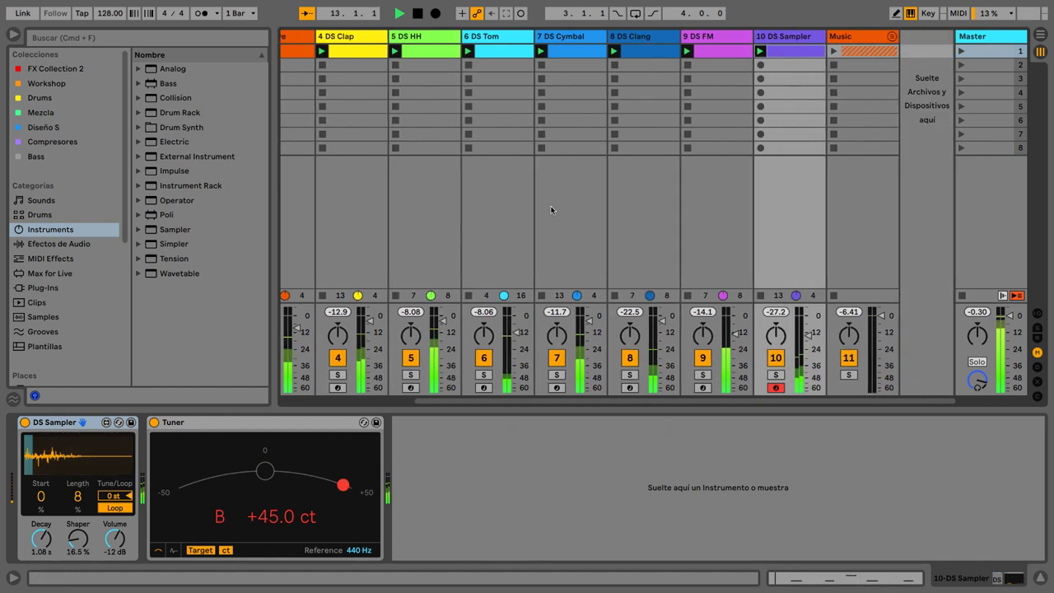
pyautogui.click(833, 52)
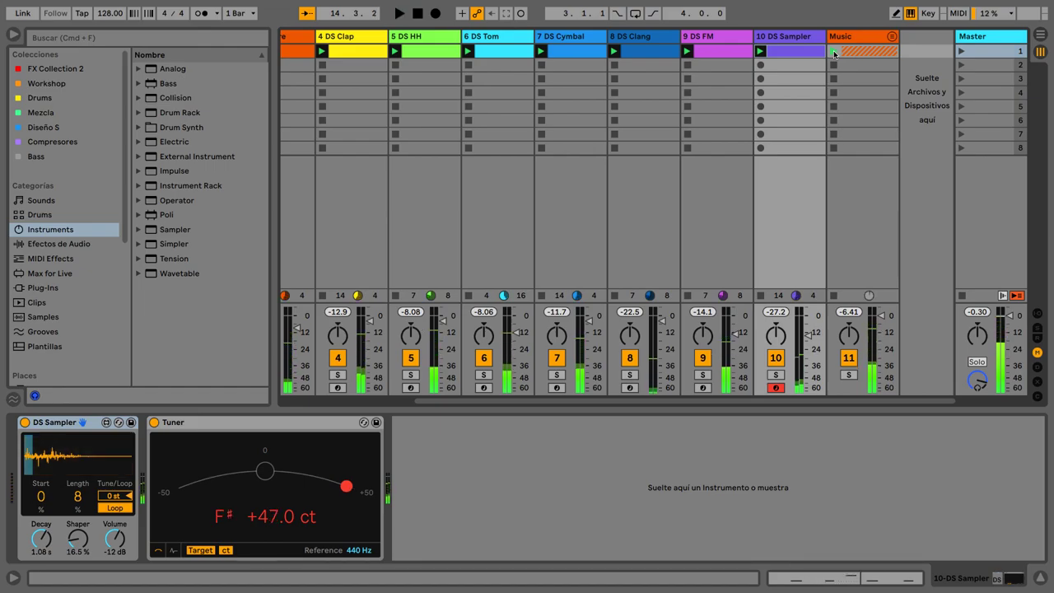